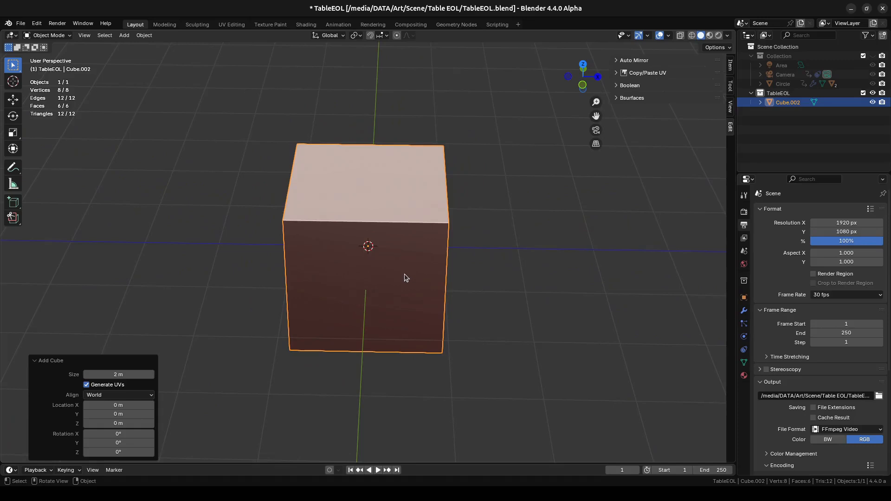
- Set the new cube's size to 0.8 m and raise its whole mesh 0.4 m along Z in Edit Mode
left_click(125, 374)
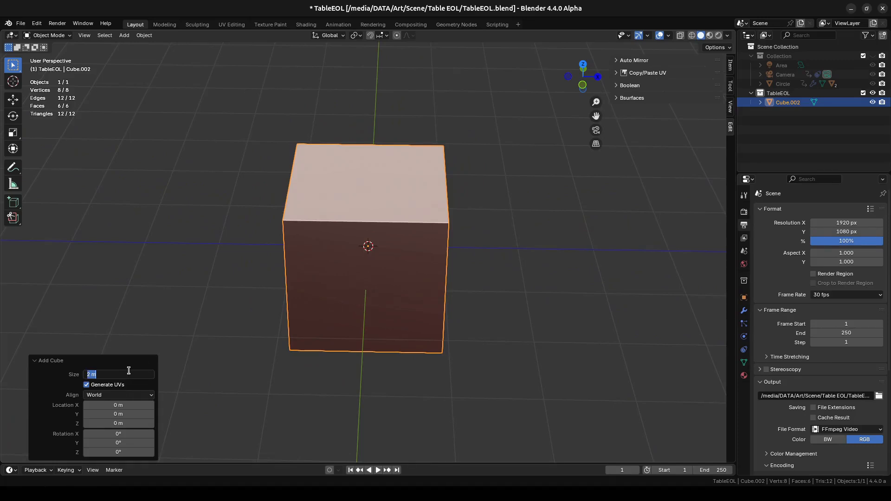
key("Return")
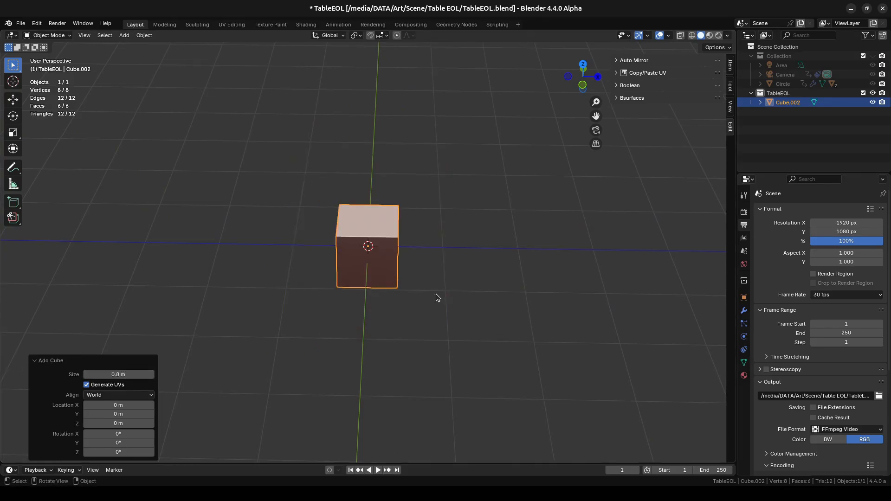
scroll(392, 257, "up", 4)
middle_click_drag(470, 238, 486, 216)
key("KP_1")
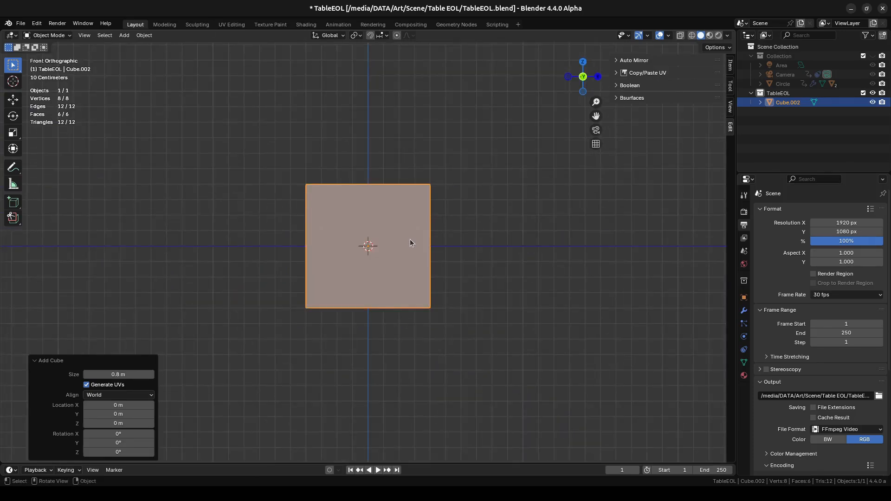
key("Tab")
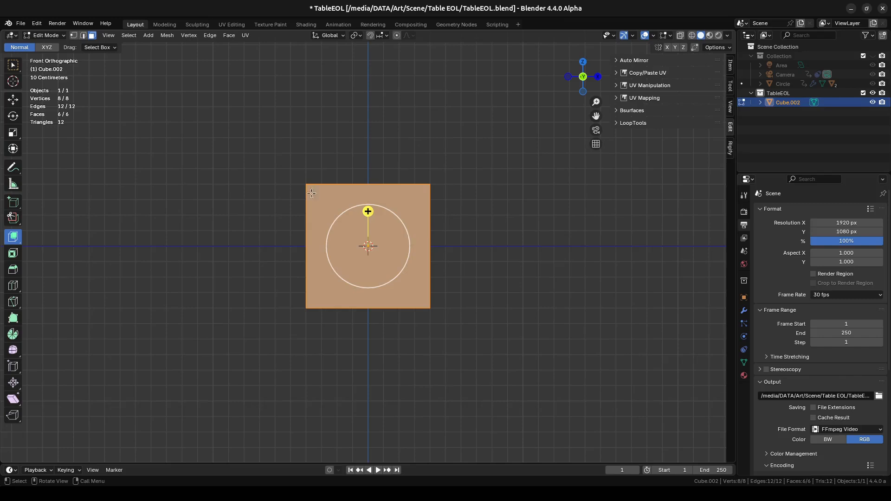
left_click(13, 65)
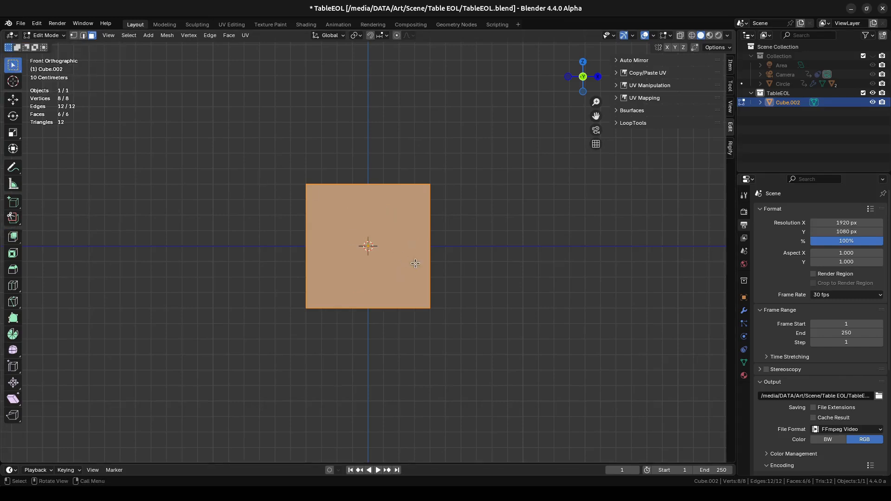
key("g")
key("z")
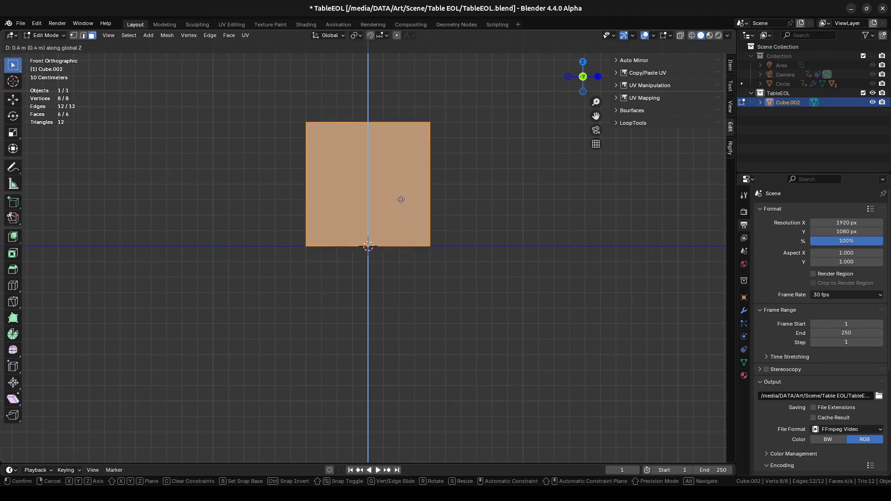
left_click(400, 199)
middle_click_drag(484, 223, 452, 232)
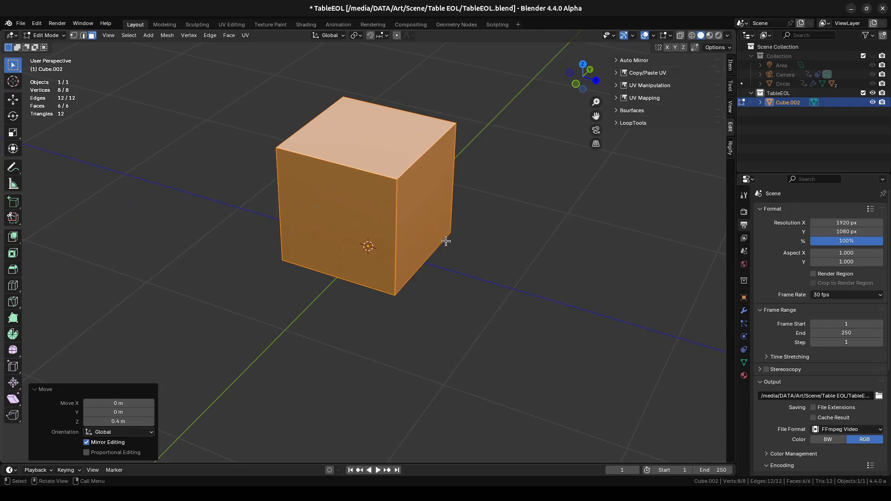
- Flatten the cube into an upright panel by setting its Y dimension to 0.1 m in Object Mode
key("Tab")
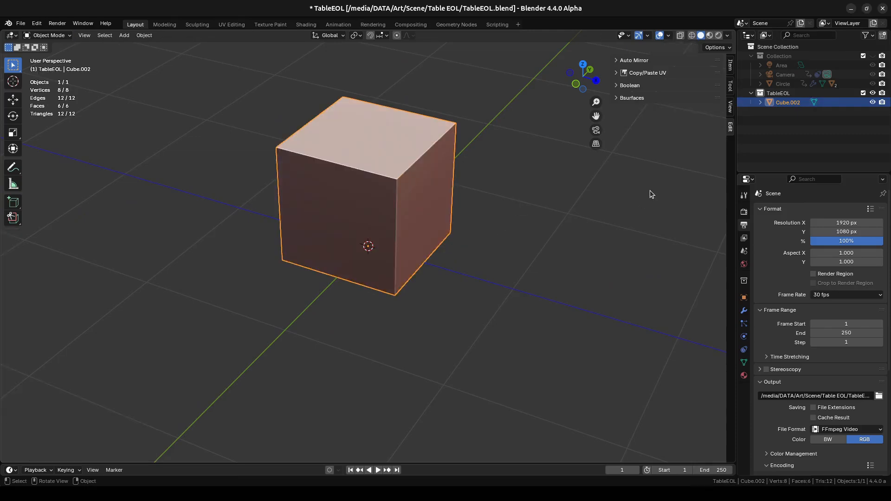
key("n")
key("n")
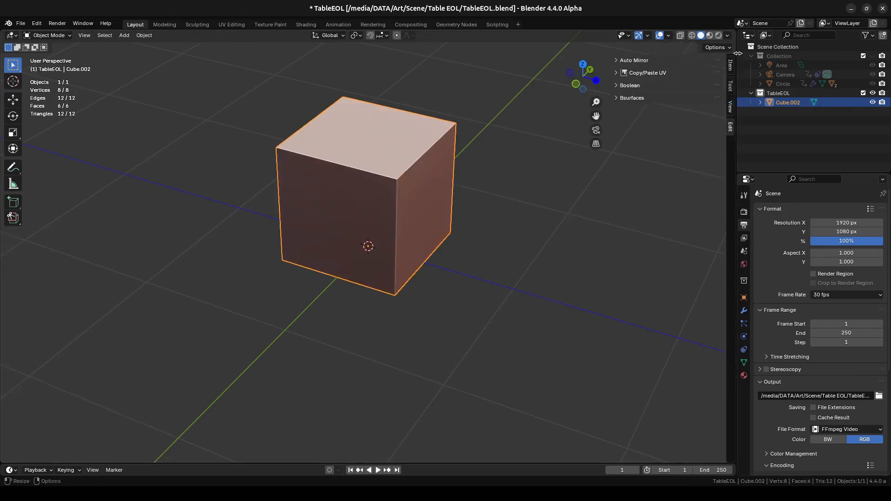
left_click(730, 65)
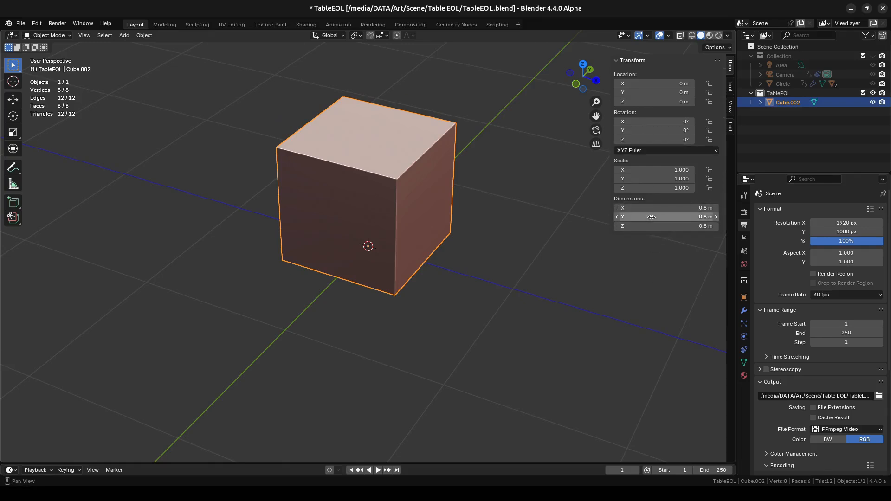
left_click_drag(652, 217, 633, 217)
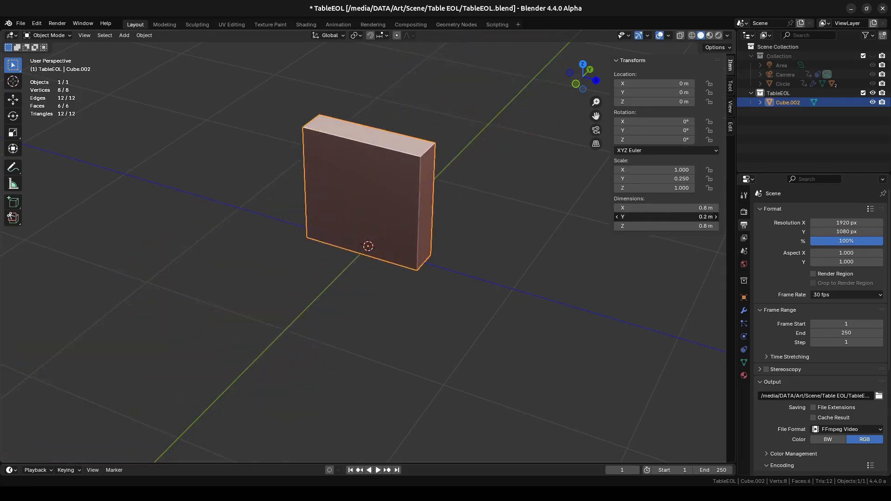
left_click(661, 216)
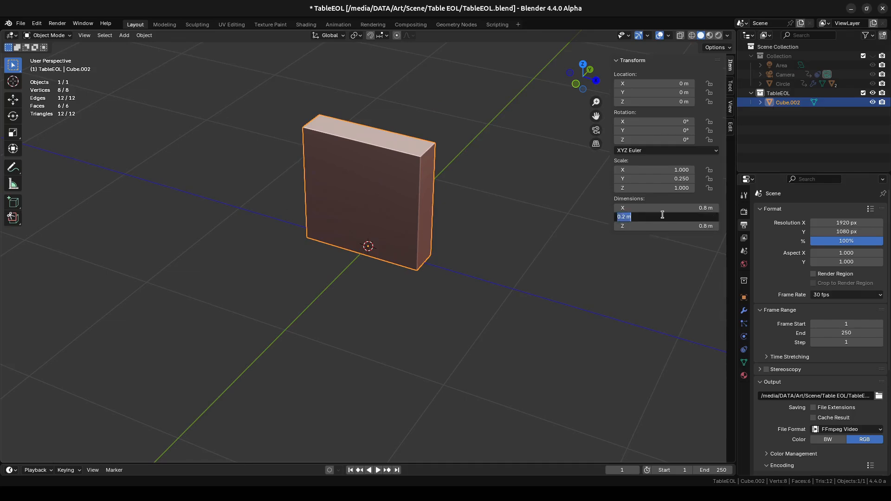
key("BackSpace")
type(".1")
key("Return")
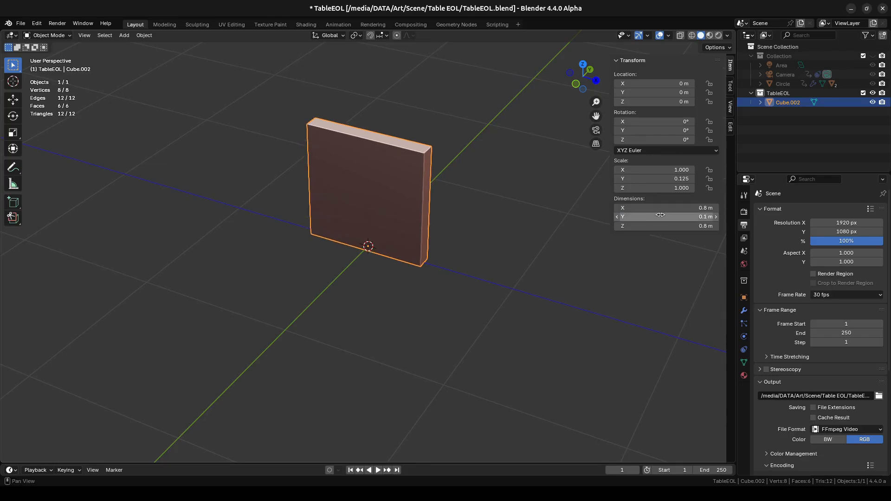
- Apply the panel's scale and hide the transform values
mouse_move(463, 209)
middle_mouse_down()
mouse_move(377, 209)
mouse_move(294, 185)
mouse_move(487, 194)
mouse_move(477, 202)
middle_mouse_up()
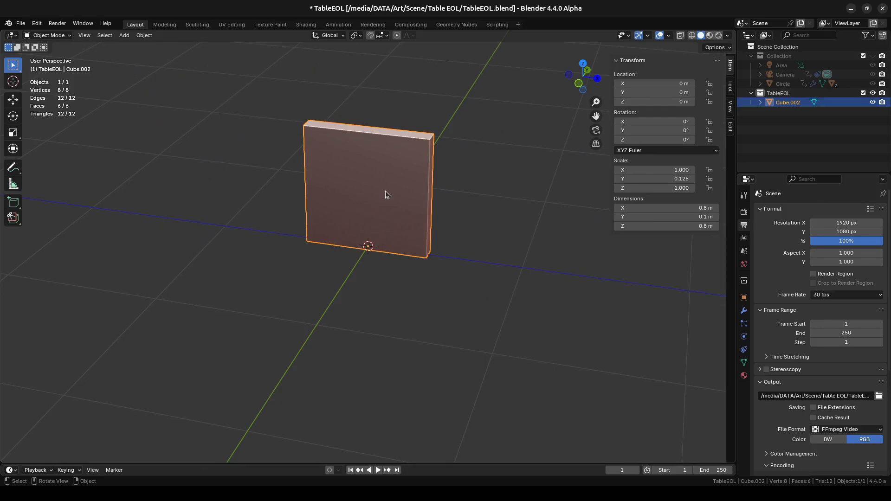
key("ctrl+a")
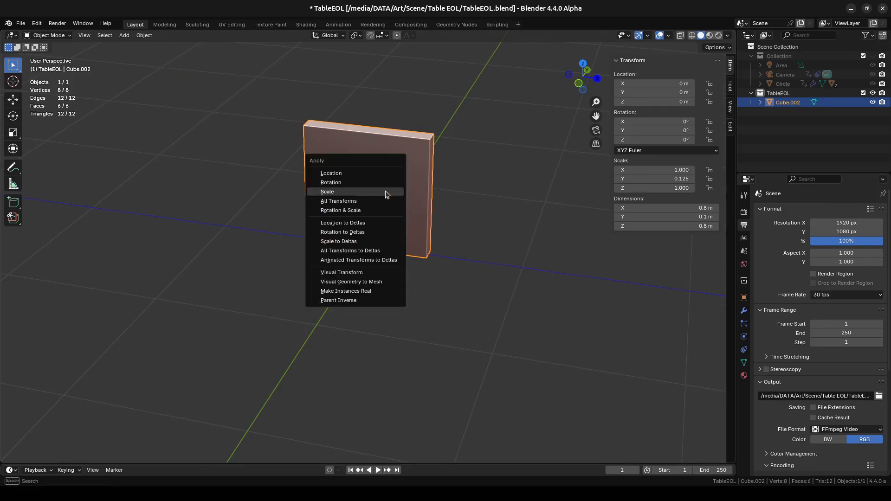
left_click(332, 194)
middle_click_drag(456, 212, 442, 232)
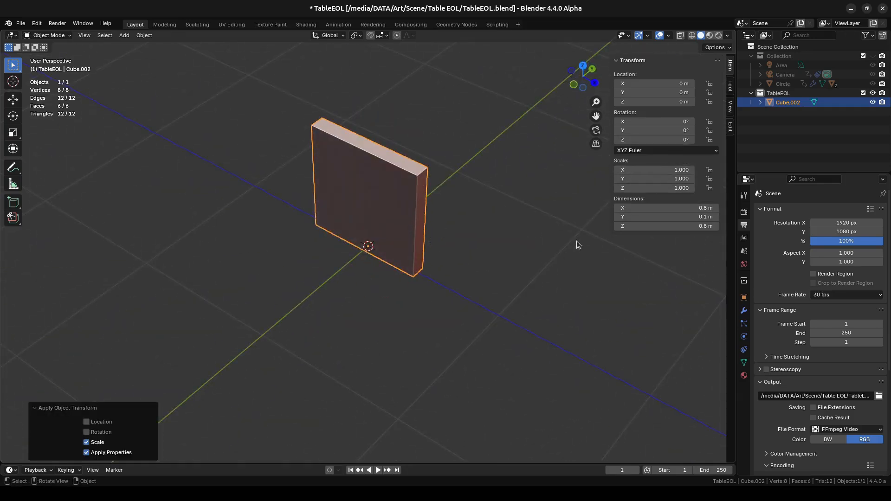
key("n")
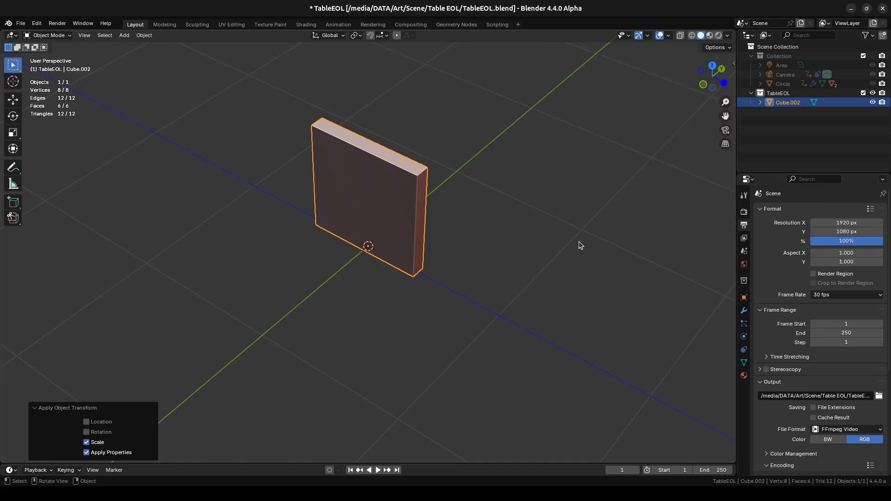
- Select the panel's front face in Edit Mode from the front view and switch the viewport to wireframe display
middle_click_drag(467, 206, 442, 165)
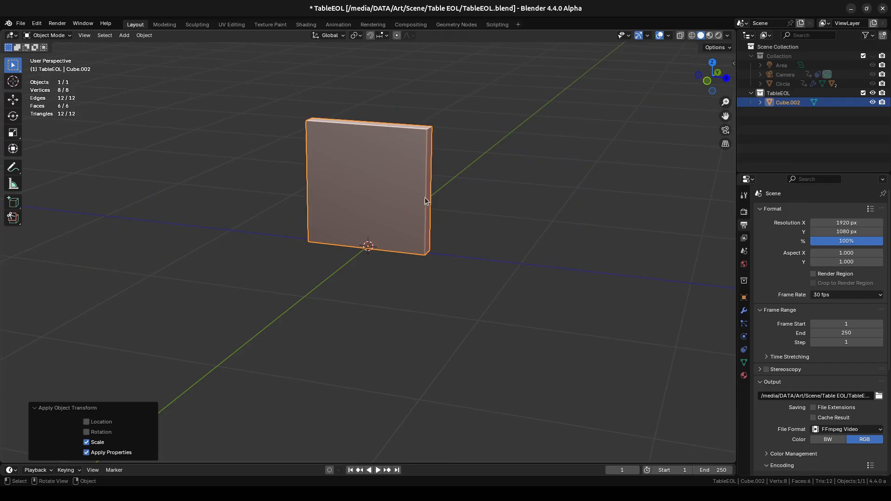
middle_click_drag(424, 201, 459, 222)
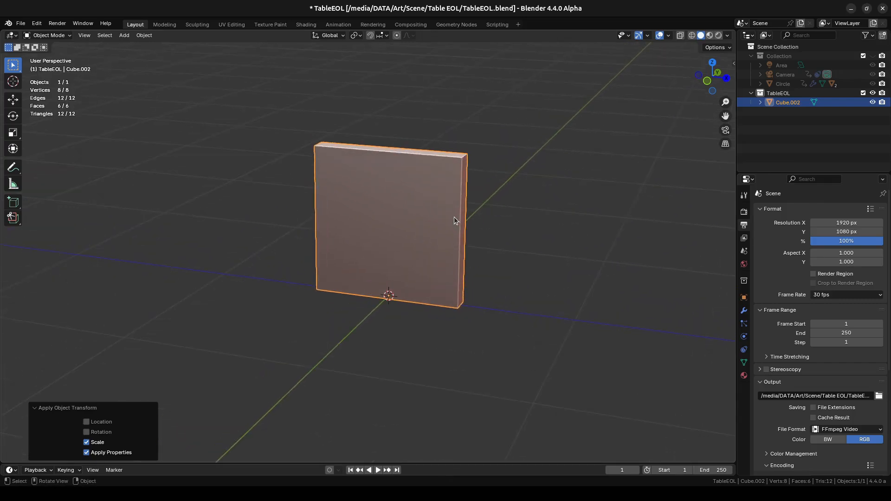
key("KP_1")
scroll(467, 231, "up", 1)
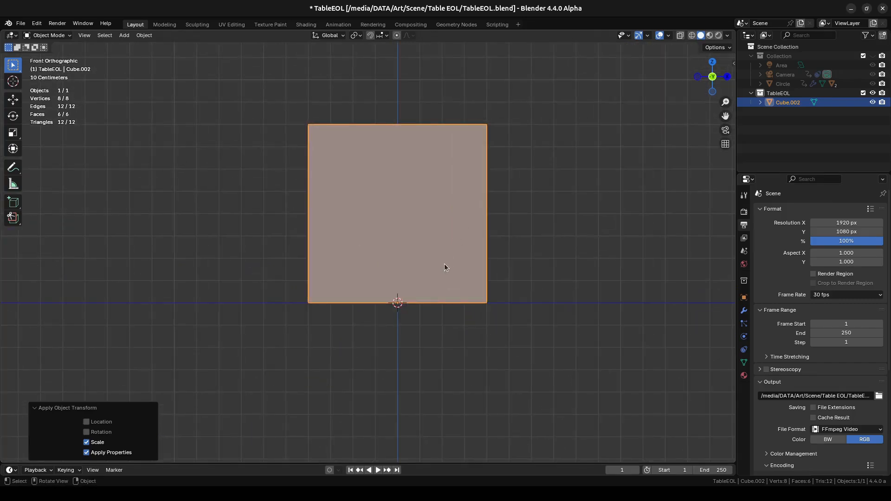
key("Tab")
left_click(404, 231)
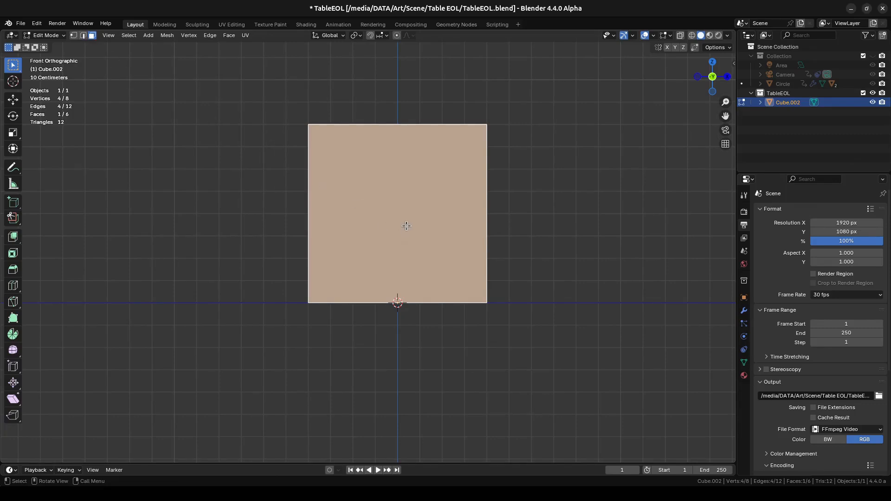
key("i")
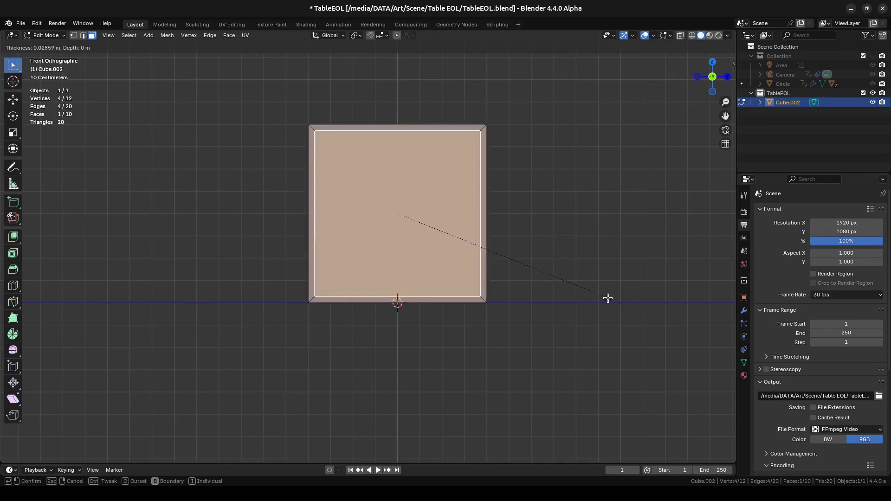
key("Escape")
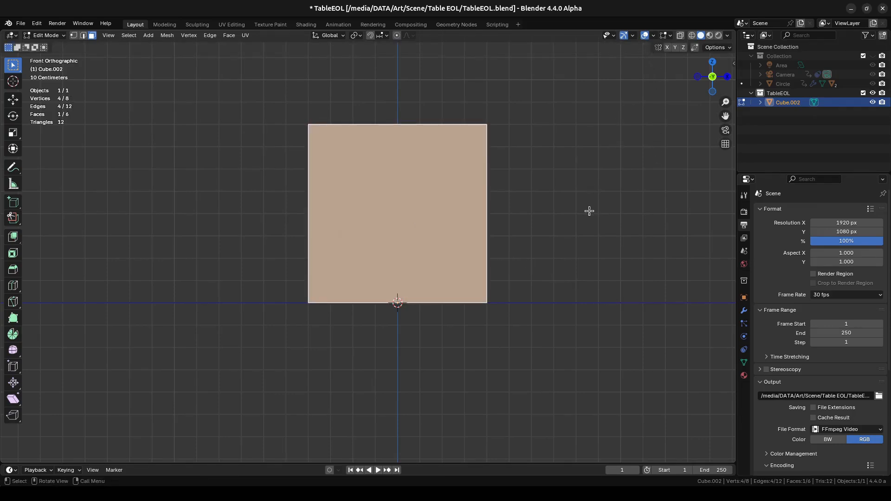
key("alt+z")
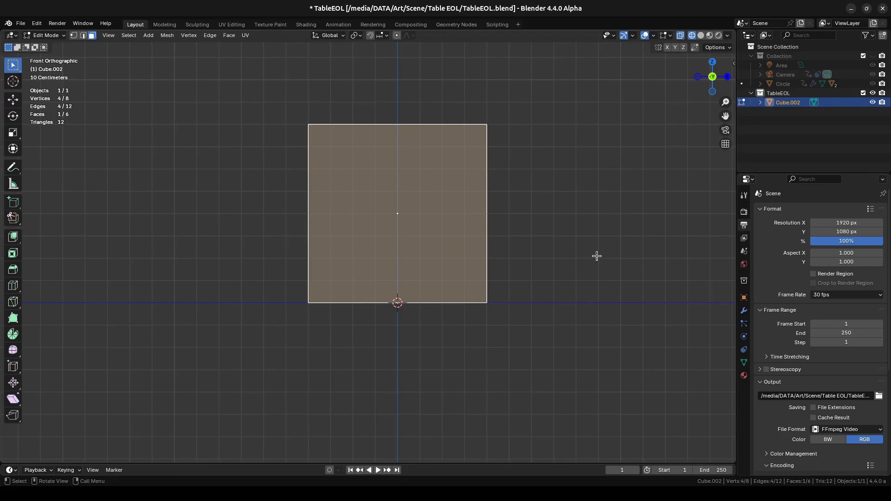
- Try an inset of the front face with about 0.105 m thickness and 0.224 m depth, and undo it
key("i")
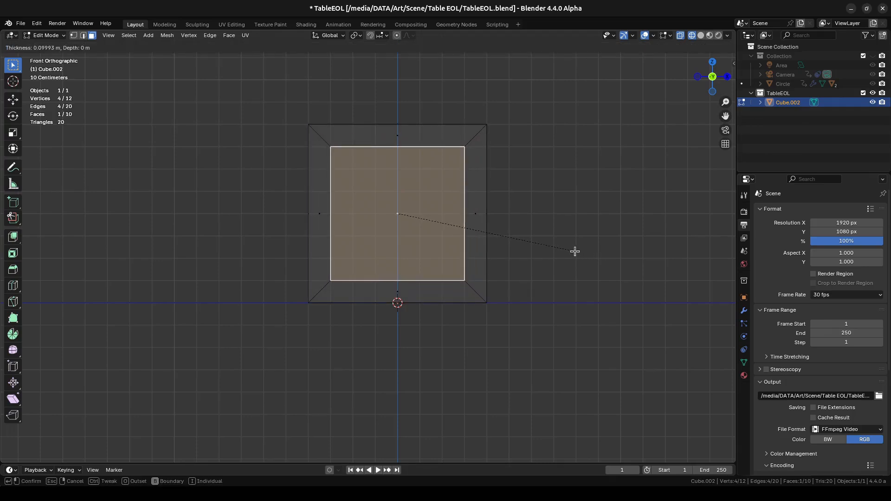
key("ctrl")
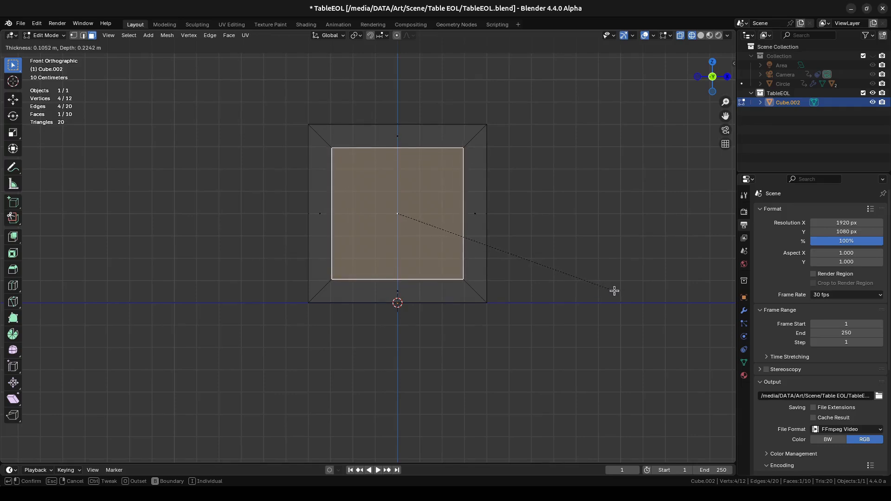
left_click(615, 291)
middle_click_drag(573, 262, 533, 259)
key("ctrl+z")
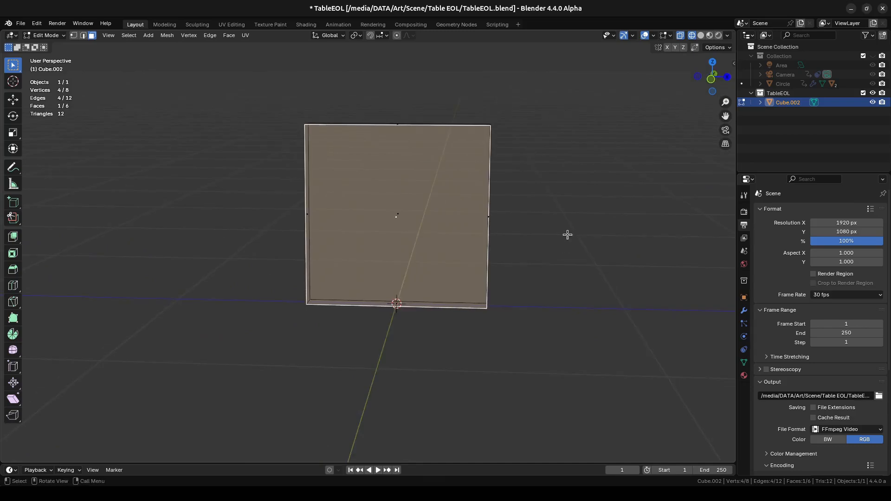
- Inset the panel's front face by about 0.099 m with zero depth, working from the front view
key("KP_1")
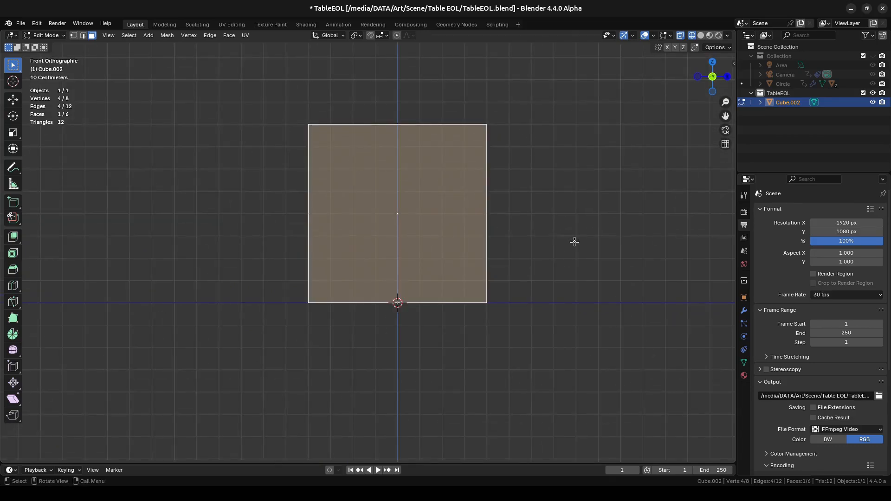
key("i")
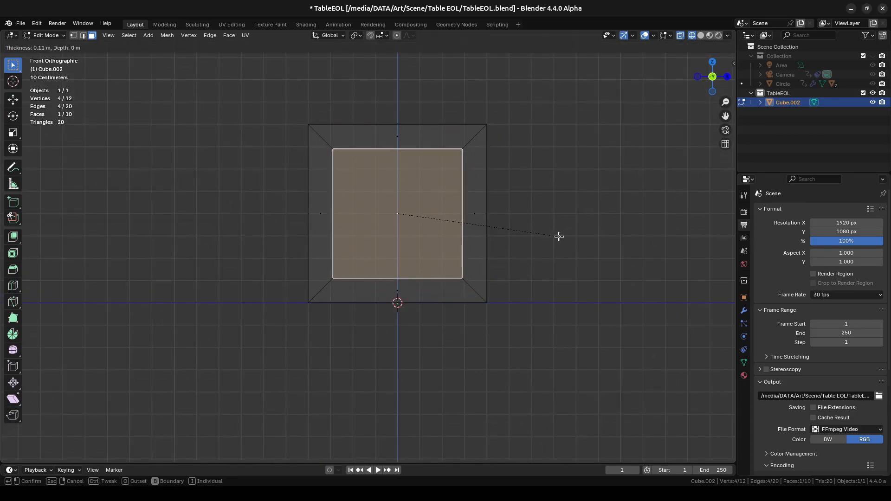
left_click(561, 238)
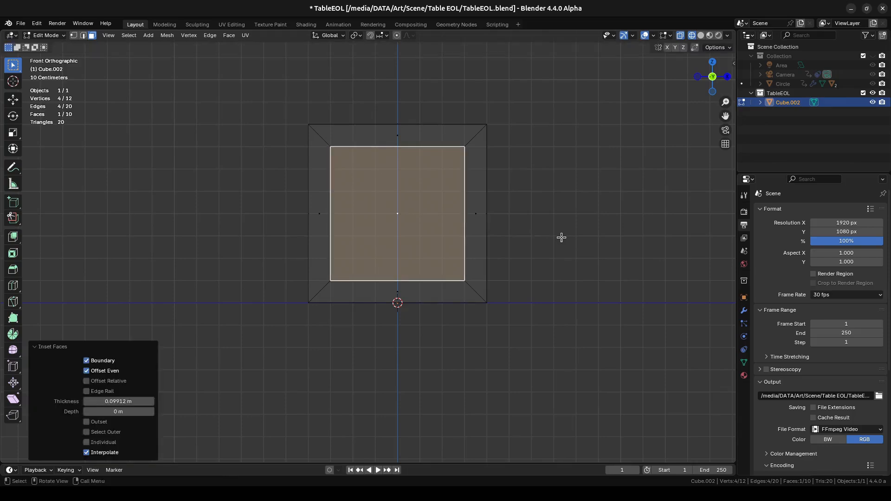
- Return to solid display and cut an opening through the panel by extruding the inset face backward with Extrude Boolean
mouse_move(578, 264)
middle_mouse_down()
mouse_move(413, 256)
mouse_move(384, 282)
mouse_move(587, 270)
mouse_move(556, 267)
mouse_move(541, 247)
mouse_move(481, 251)
middle_mouse_up()
key("shift+z")
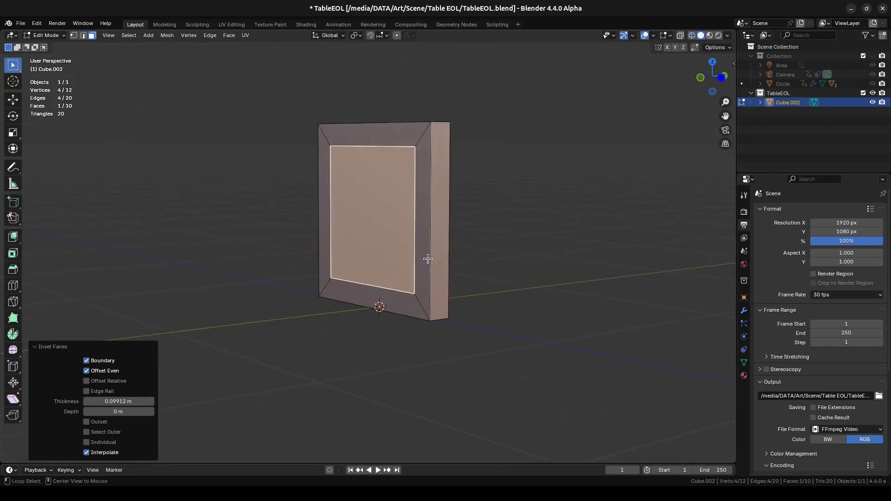
key("alt+e")
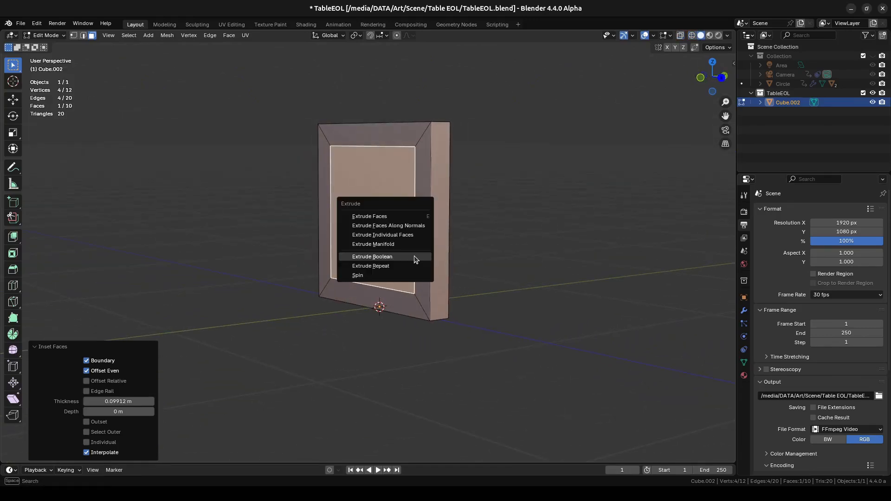
left_click(391, 257)
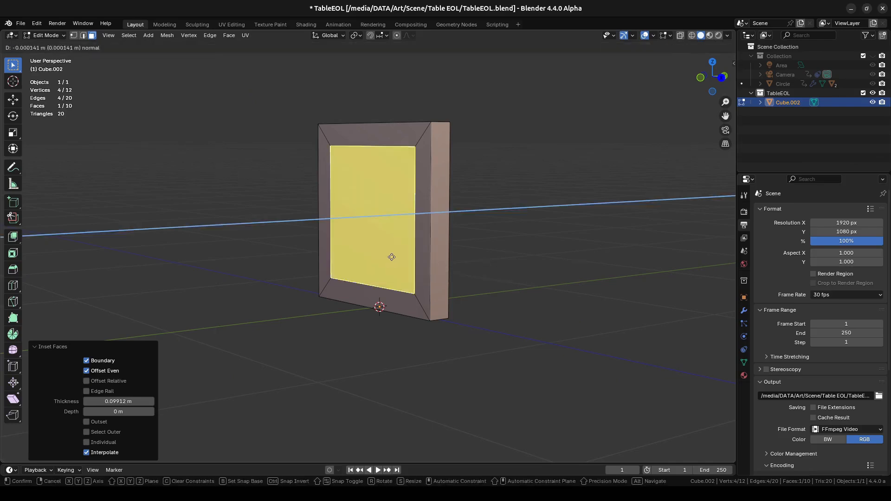
left_click(441, 259)
- Inspect the back of the frame by selecting its two L-shaped faces
middle_click_drag(354, 239, 435, 235)
left_click(314, 132)
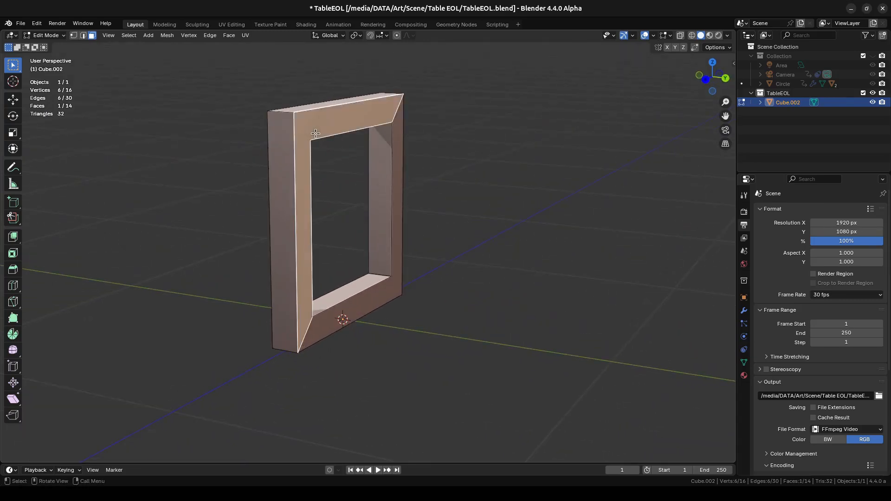
left_click(376, 302, "shift")
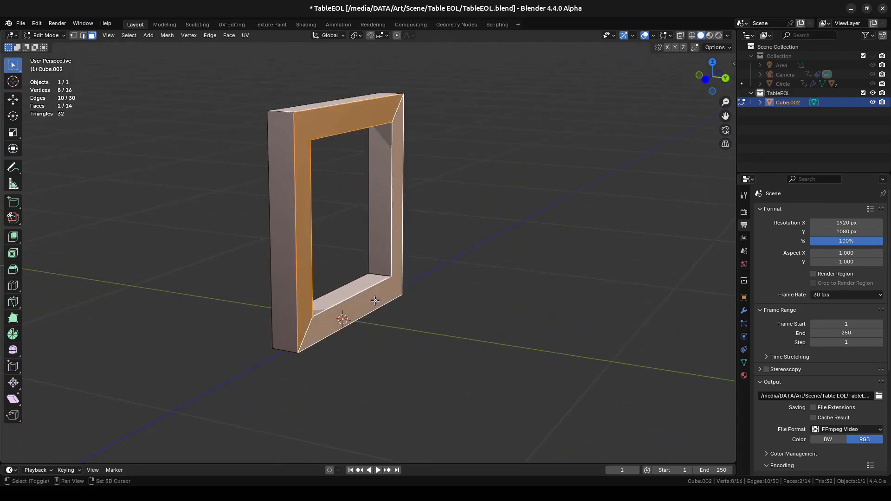
middle_click_drag(416, 314, 441, 308)
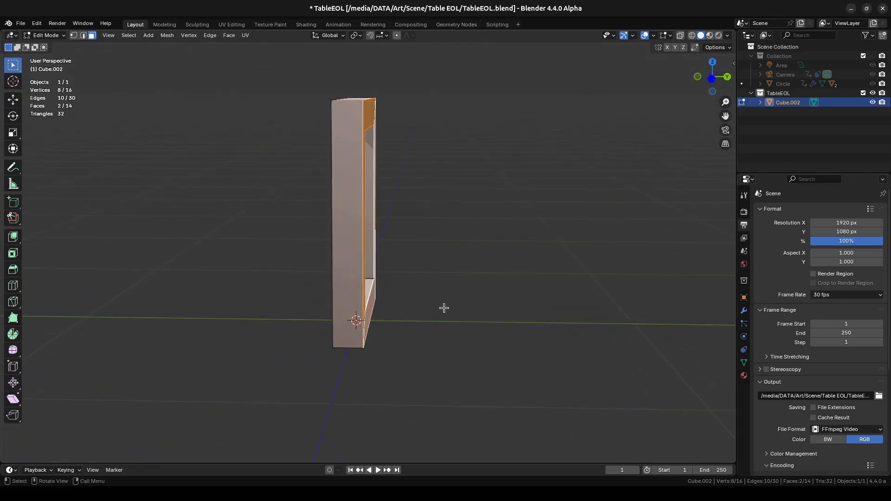
- Set the frame's Y dimension to 0.08 m in Object Mode, viewed from the side
key("KP_3")
scroll(428, 259, "up", 3)
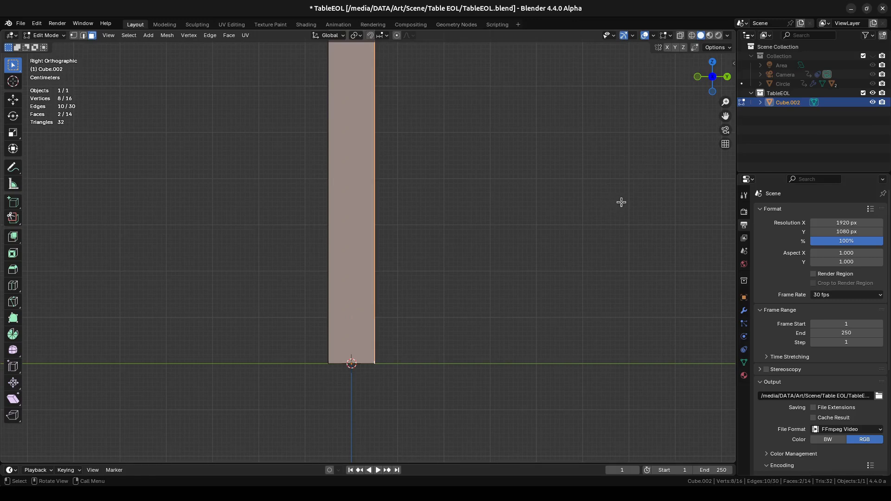
key("n")
key("Tab")
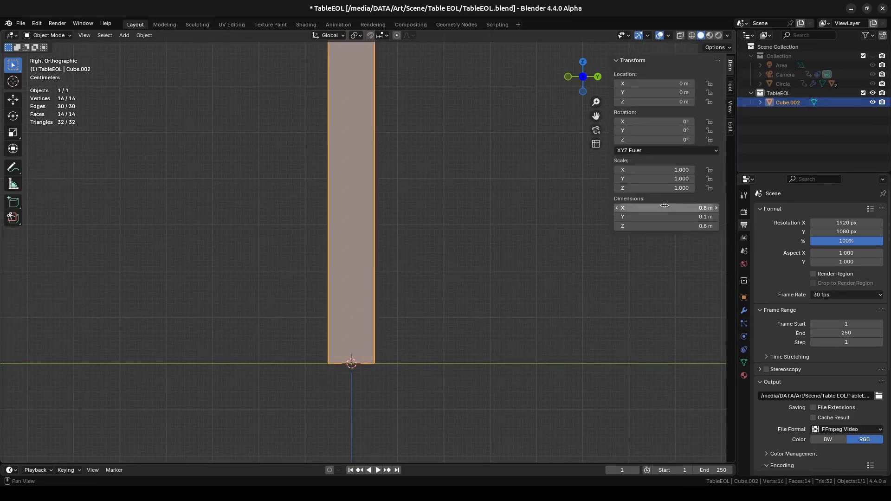
left_click(683, 217)
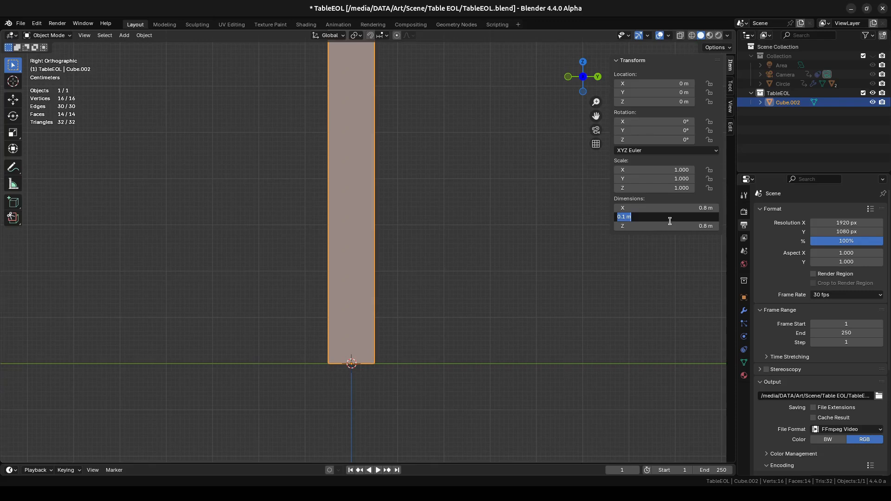
type(".08")
key("Return")
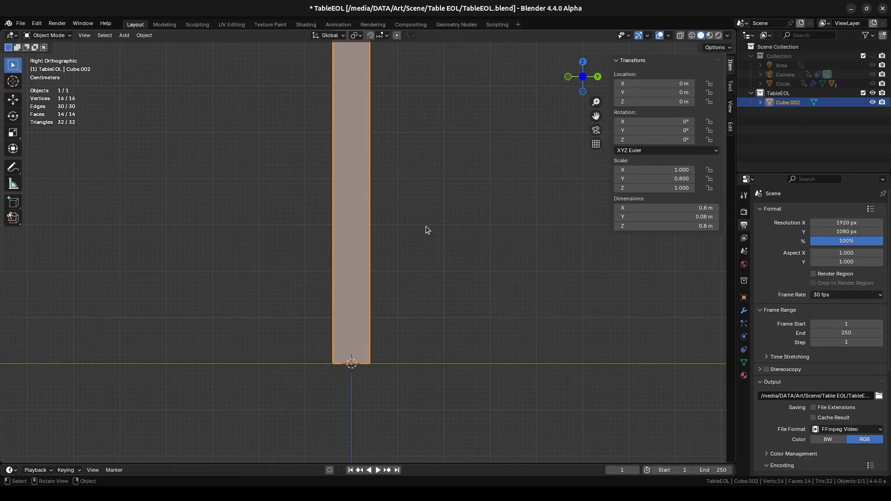
- Apply the frame's scale and hide its transform properties
key("ctrl+a")
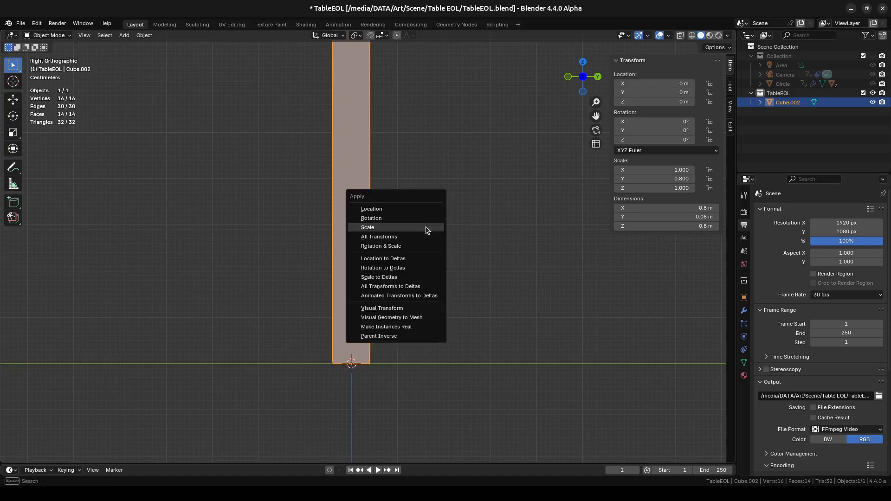
left_click(405, 231)
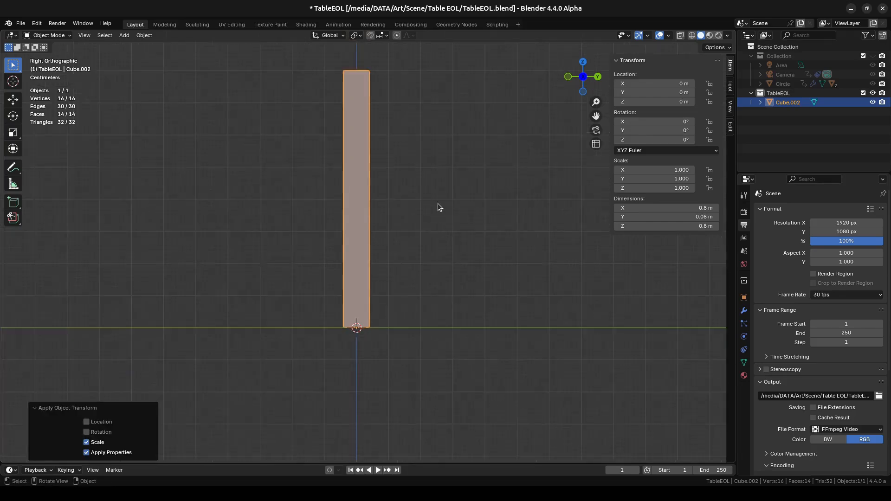
middle_click_drag(438, 205, 460, 220)
scroll(466, 223, "up", 1)
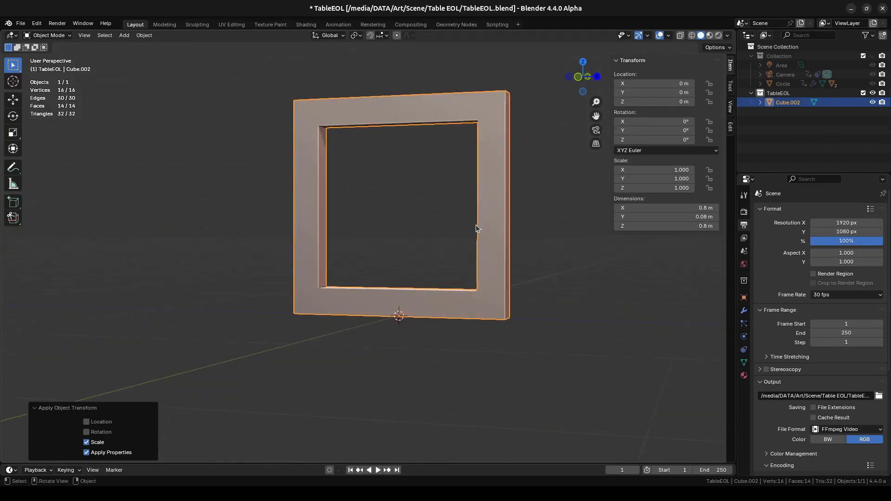
key("n")
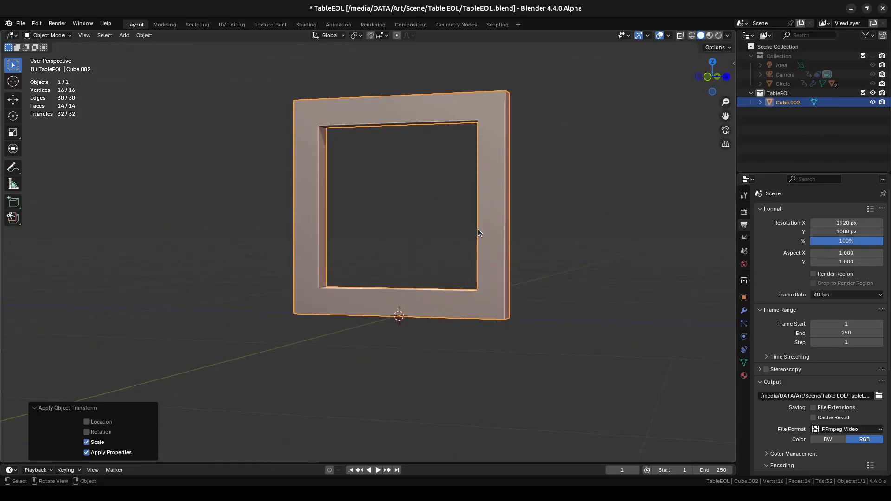
- Add five evenly spaced loop cuts across the frame's upper bar in Edit Mode, working from the front view
key("KP_1")
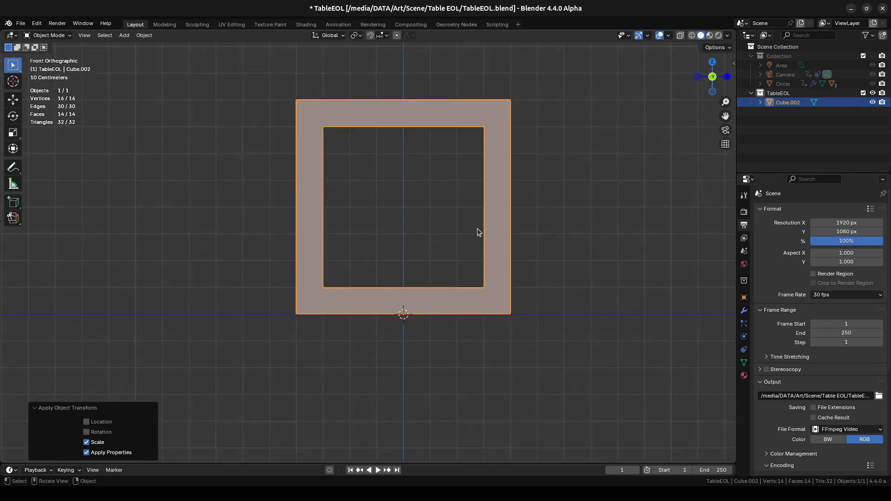
scroll(469, 229, "up", 2)
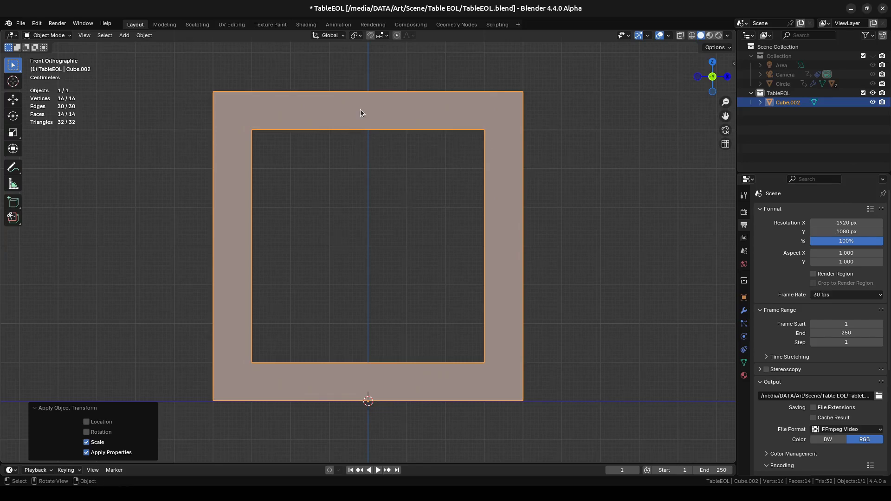
key("Tab")
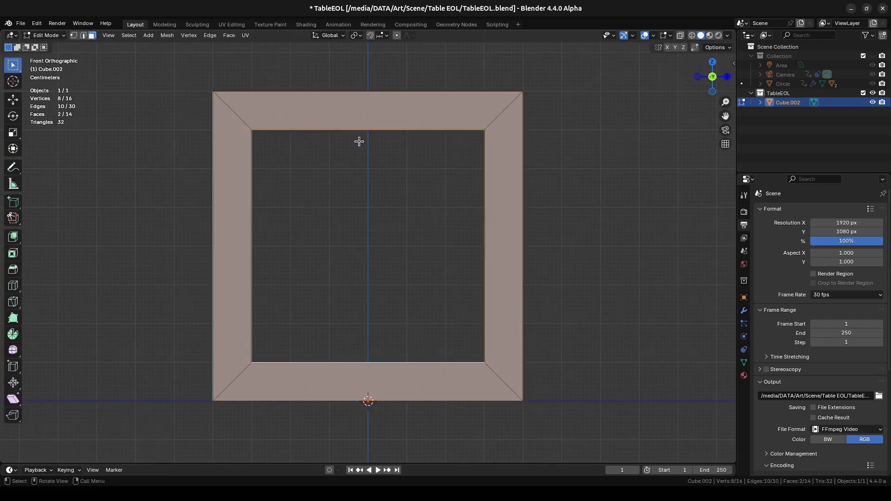
key("ctrl+r")
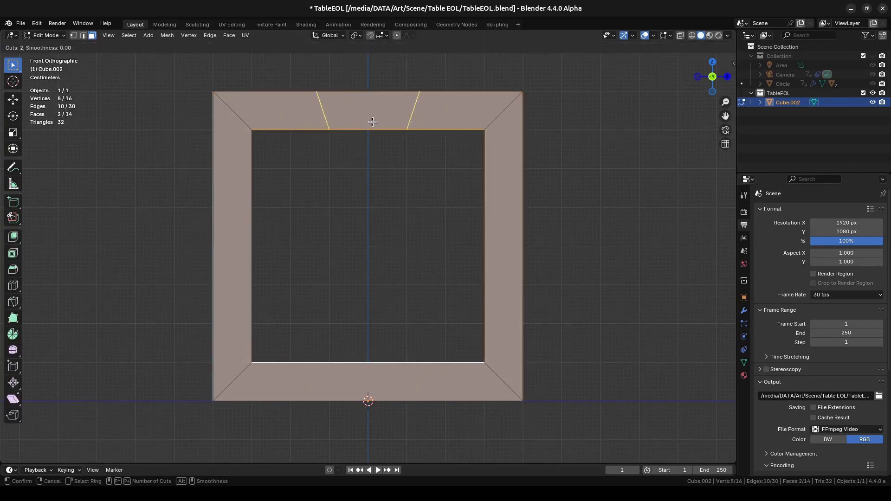
scroll(372, 121, "up", 3)
left_click(374, 123)
right_click(374, 122)
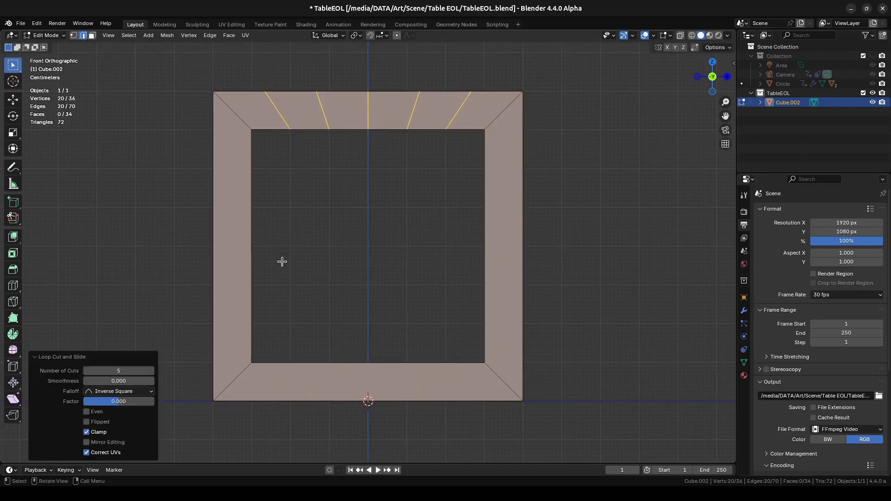
- Add five evenly spaced, unslid loop cuts across the frame's left upright
key("ctrl+r")
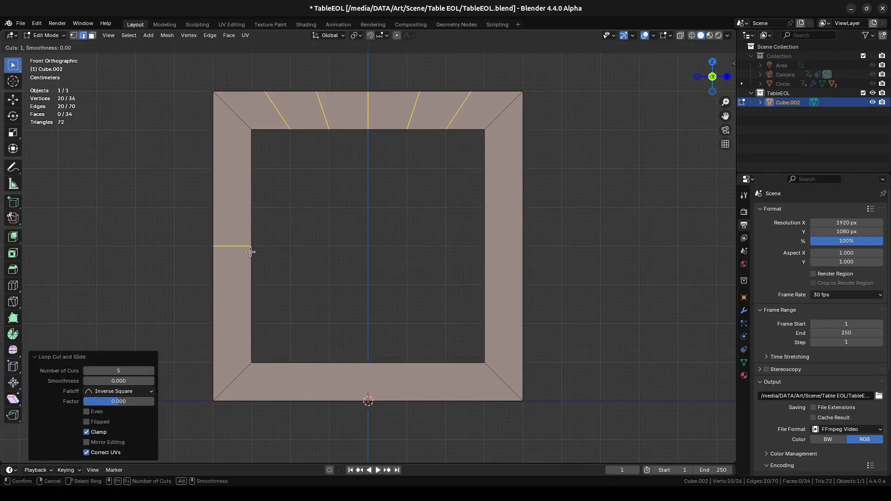
scroll(251, 252, "up", 4)
left_click(251, 252)
right_click(251, 252)
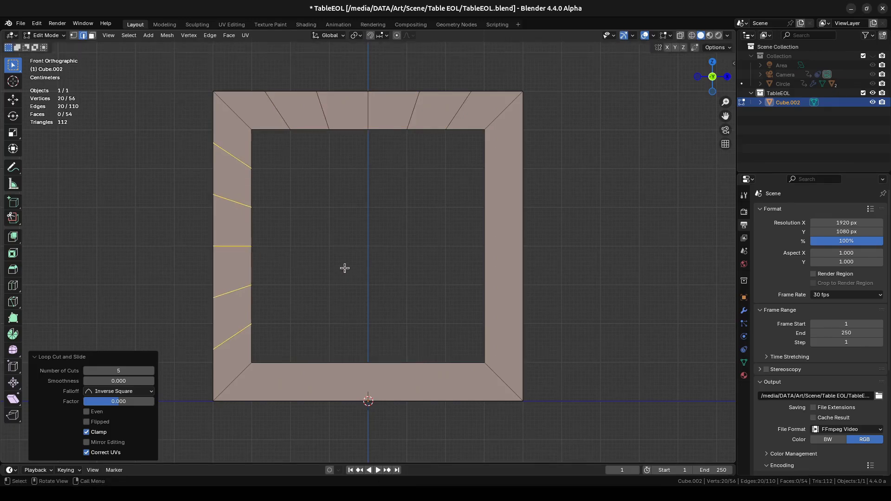
- Add five evenly spaced, unslid loop cuts across the frame's lower bar
key("ctrl+r")
scroll(373, 364, "up", 4)
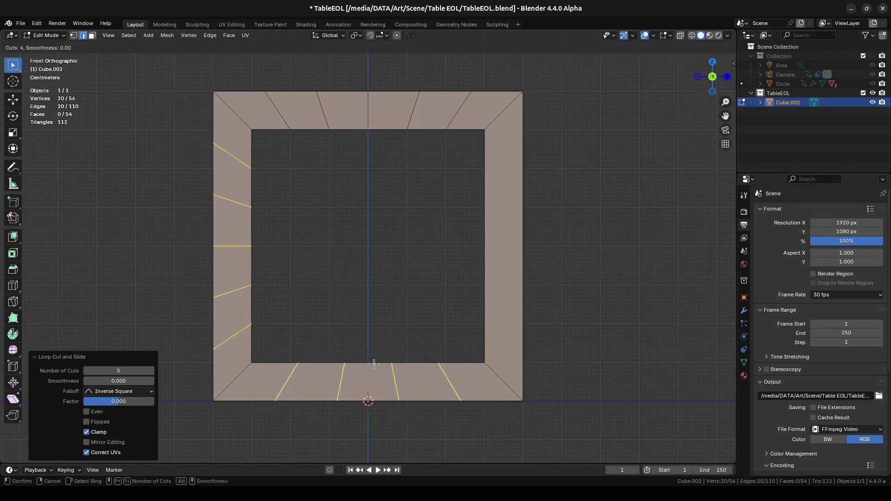
left_click(373, 364)
right_click(374, 365)
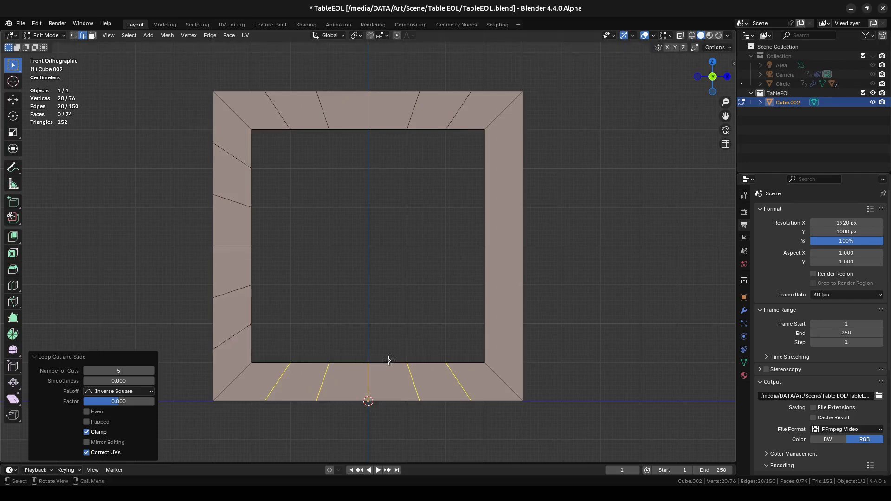
- Add five evenly spaced, unslid loop cuts across the frame's right upright
key("ctrl+r")
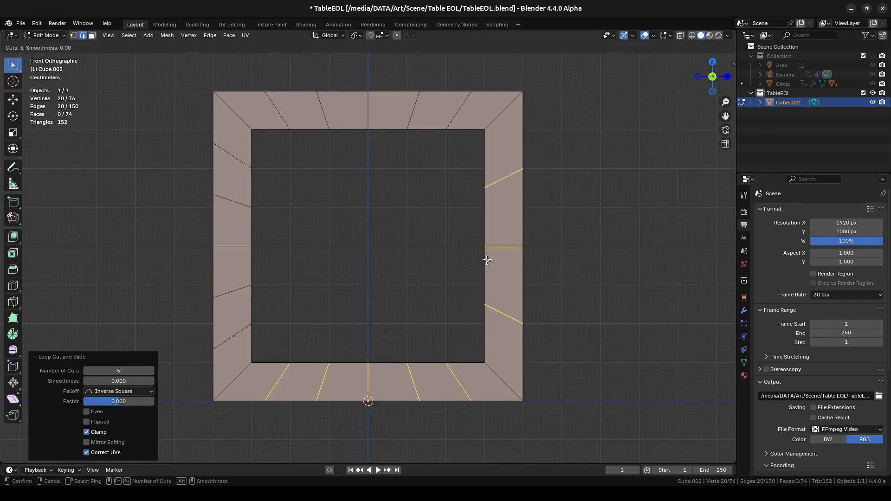
scroll(487, 260, "up", 2)
left_click(485, 260)
right_click(484, 261)
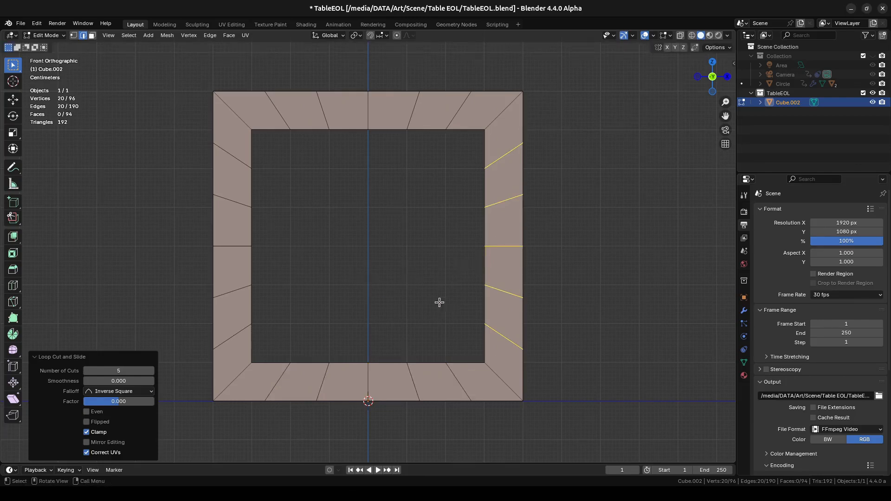
middle_click_drag(516, 250, 564, 272)
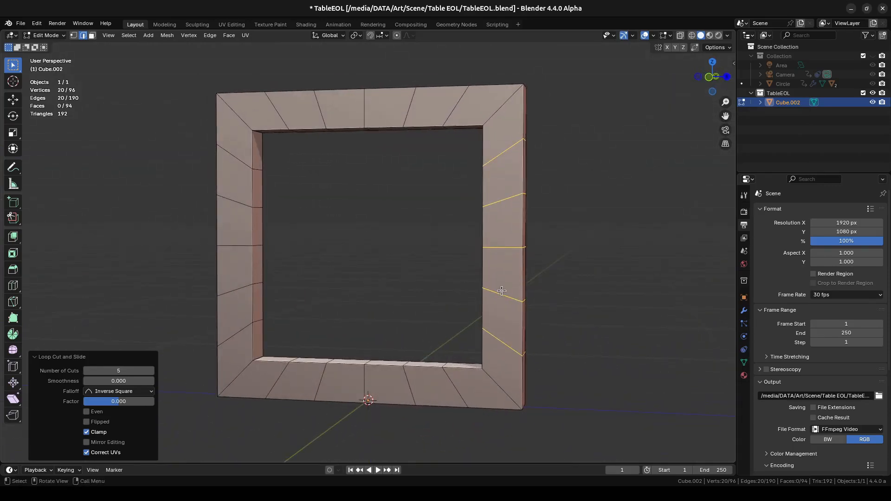
key("KP_1")
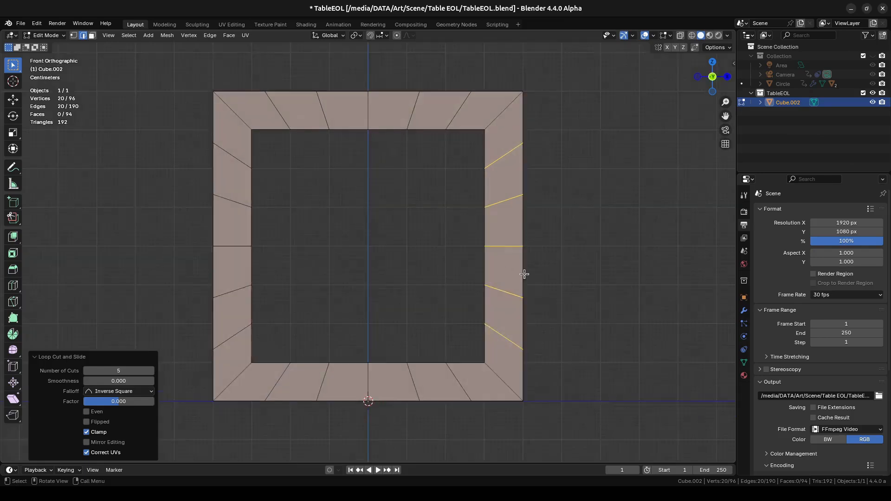
key("i")
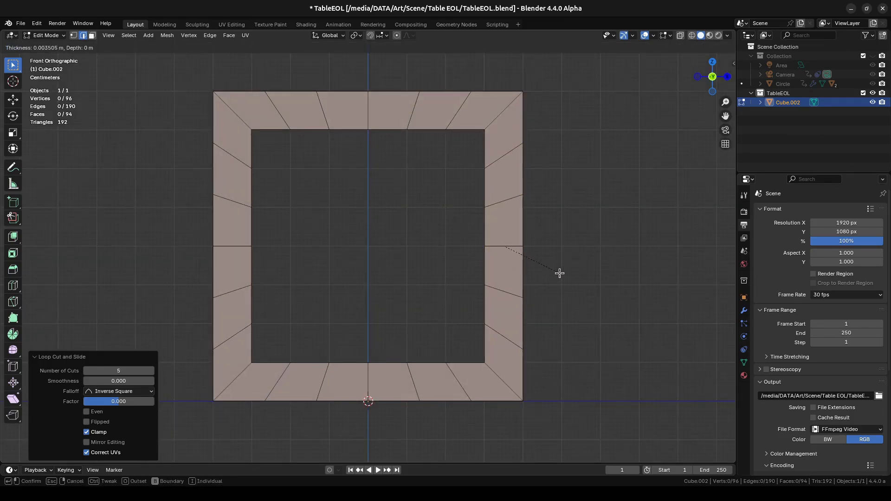
key("Escape")
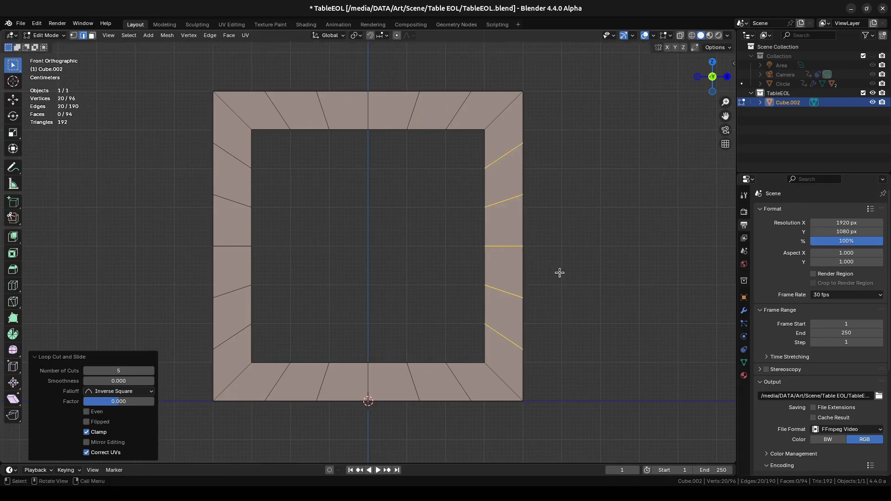
- Select the full loop of front faces around the frame in face selection mode
left_click(514, 229)
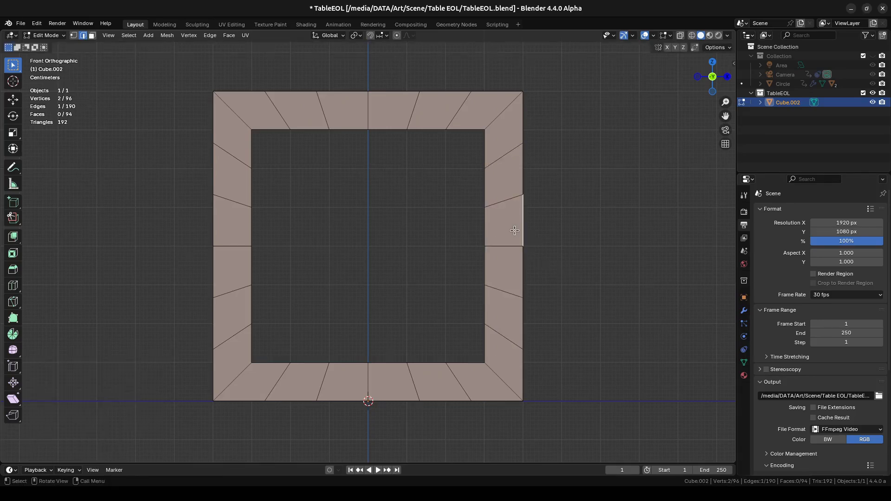
left_click(514, 230)
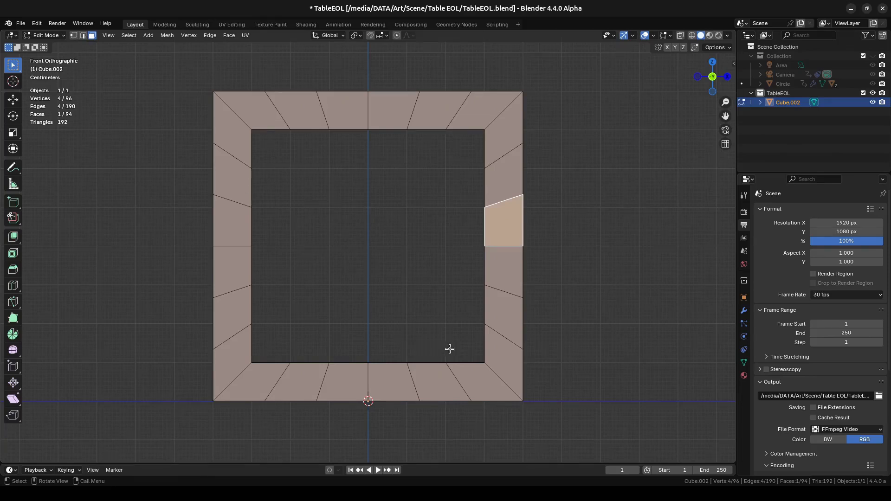
left_click(507, 248, "alt")
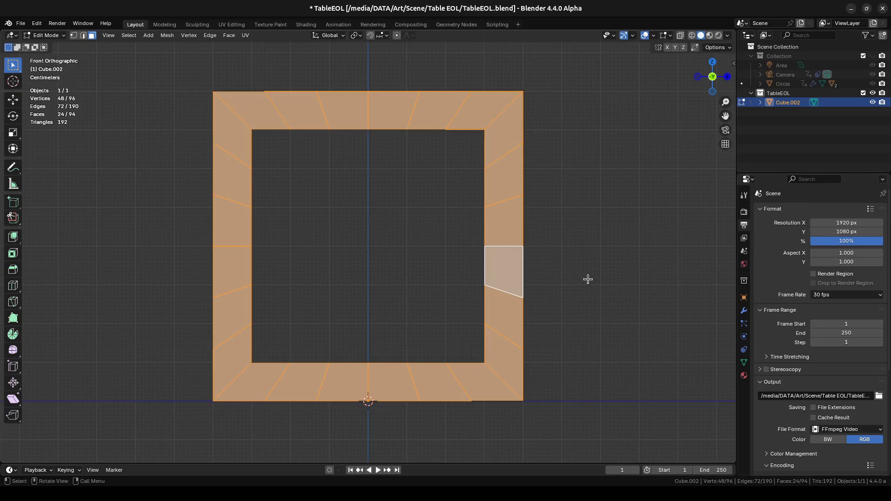
- Inset the selected front faces individually with a thickness of about 0.015 m and zero depth
key("i")
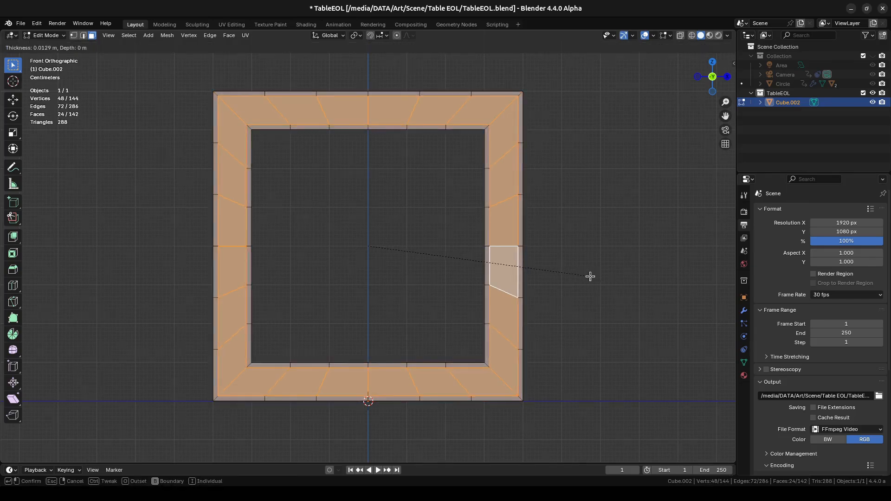
key("i")
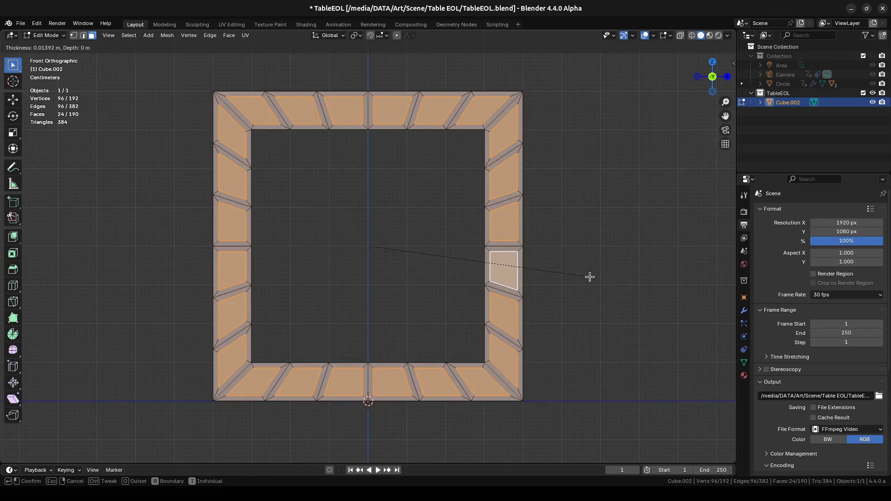
left_click(590, 277)
- Cut openings through the frame by extruding the inset faces about 0.126 m backward with Extrude Boolean
middle_click_drag(598, 281, 545, 290)
key("alt+e")
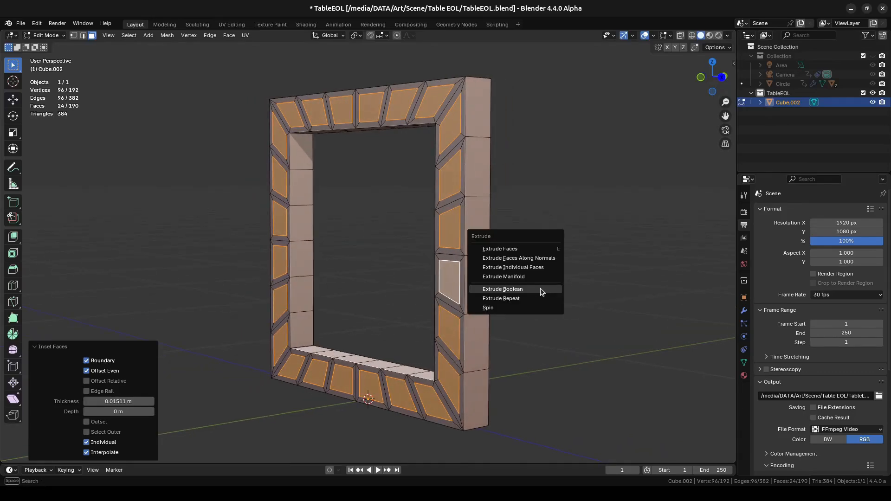
left_click(527, 289)
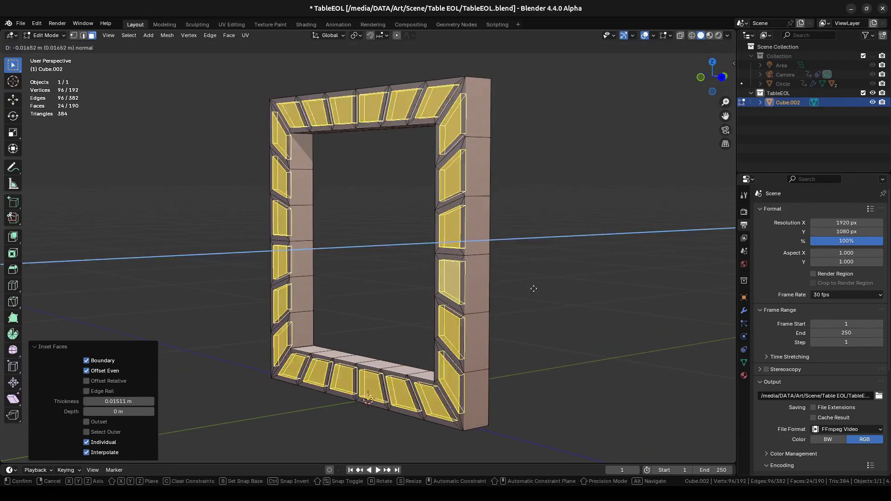
left_click(566, 290)
- Select the full loop of outer side faces around the frame and inset them individually by about 0.014 m
middle_click_drag(398, 271, 399, 313)
middle_click_drag(480, 337, 455, 288)
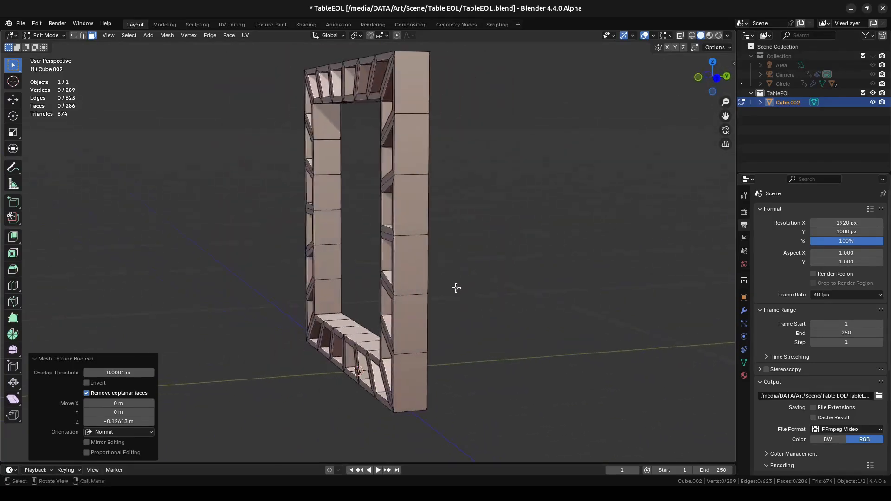
left_click(414, 236)
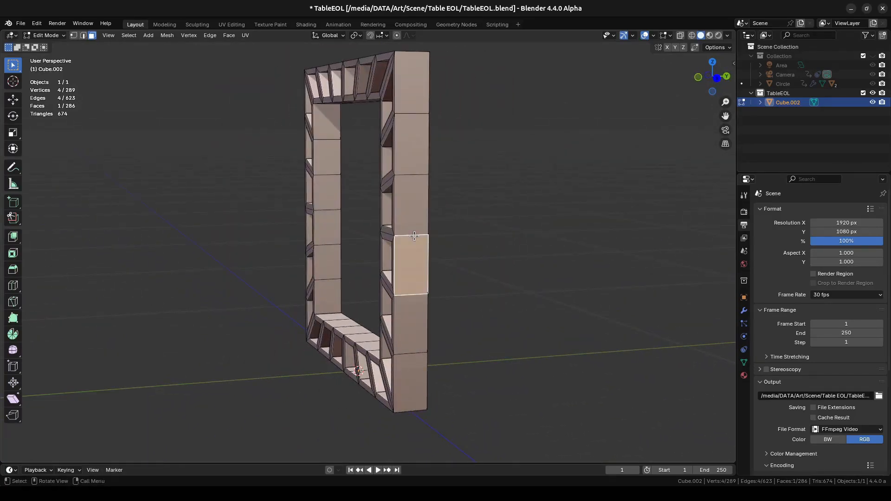
left_click(414, 237, "alt")
middle_click_drag(414, 237, 459, 251)
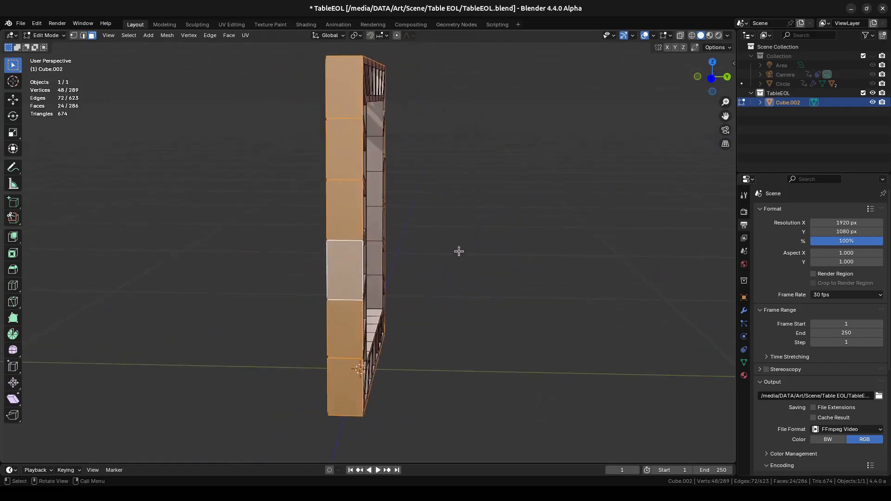
key("i")
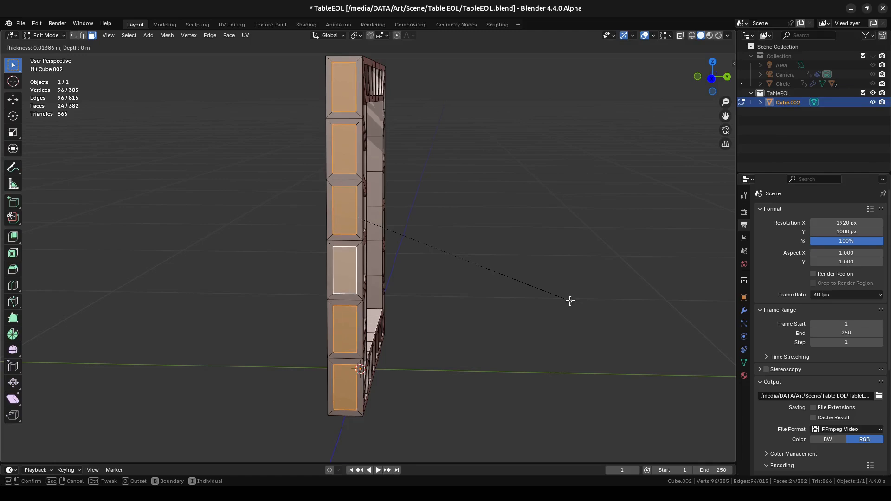
left_click(570, 301)
- Cut openings through the outer side faces with Extrude Boolean scaled inward to about 0.379, and return to Object Mode
middle_click_drag(570, 301, 488, 296)
scroll(300, 243, "up", 2)
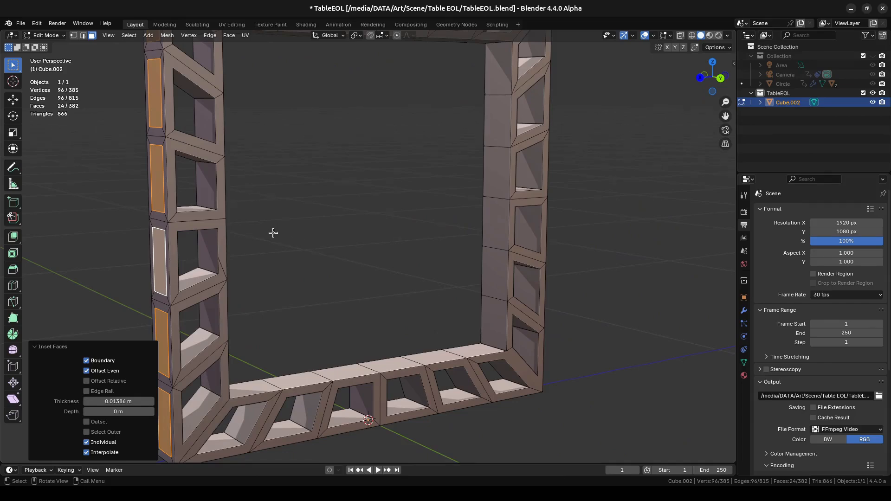
middle_click_drag(273, 232, 338, 241)
scroll(408, 243, "down", 3)
middle_click_drag(407, 242, 394, 242)
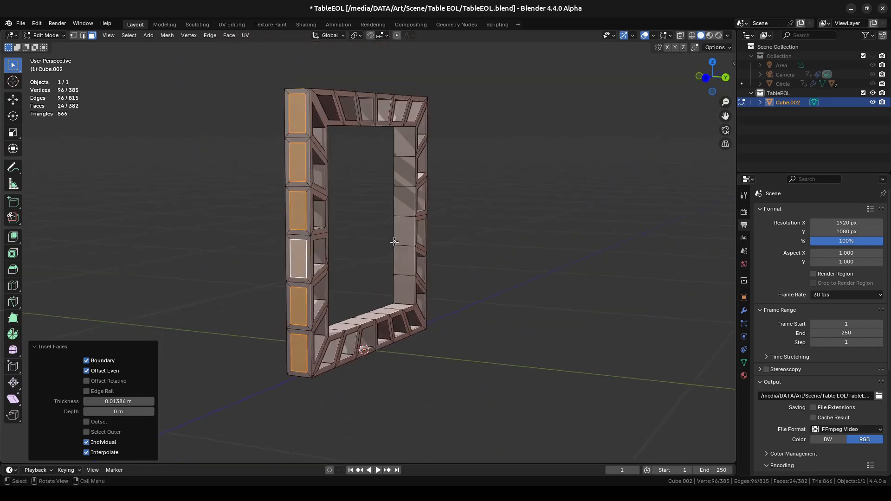
key("alt+e")
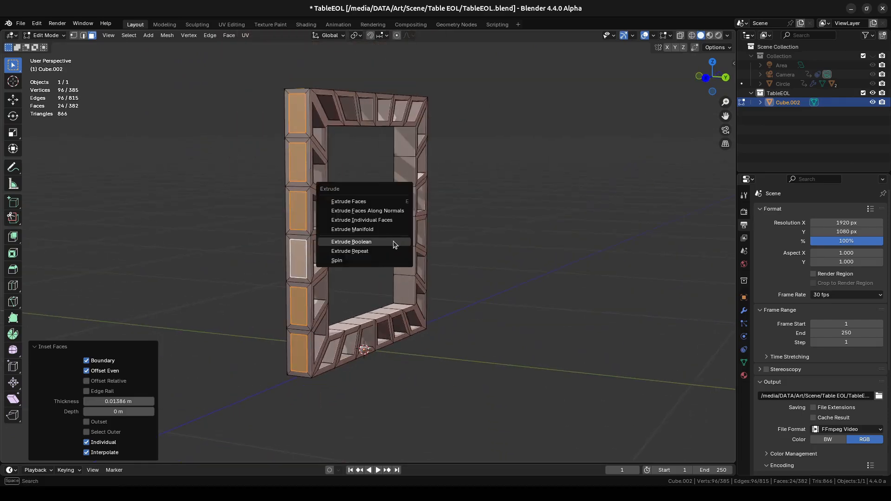
left_click(370, 243)
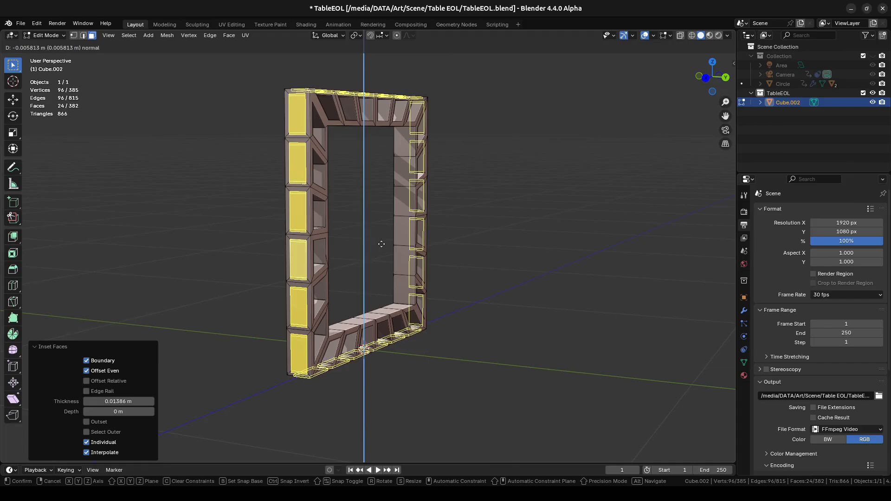
key("s")
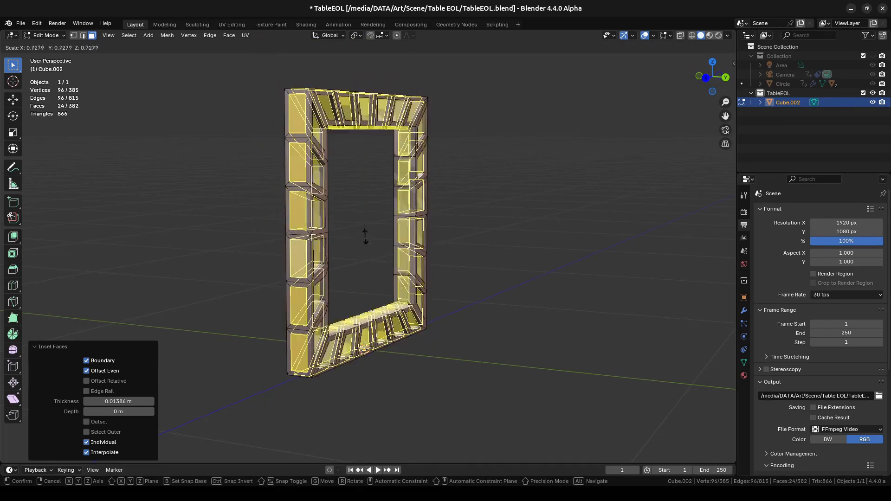
left_click(370, 228)
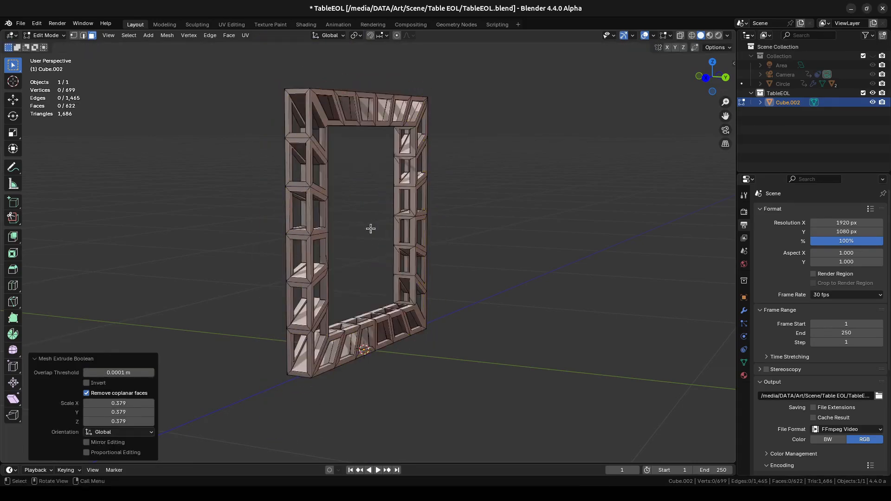
middle_click_drag(370, 229, 517, 208)
key("Tab")
- Inspect the perforated frame from the front and from an angle
scroll(511, 213, "down", 2)
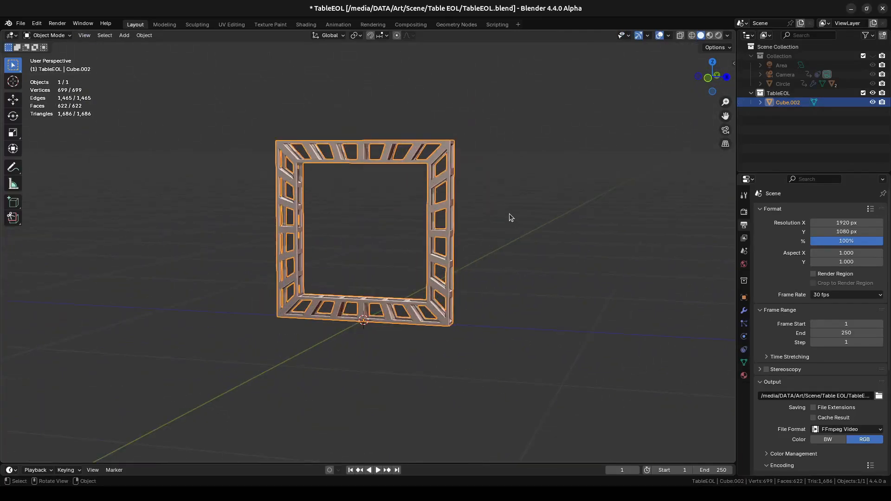
key("KP_1")
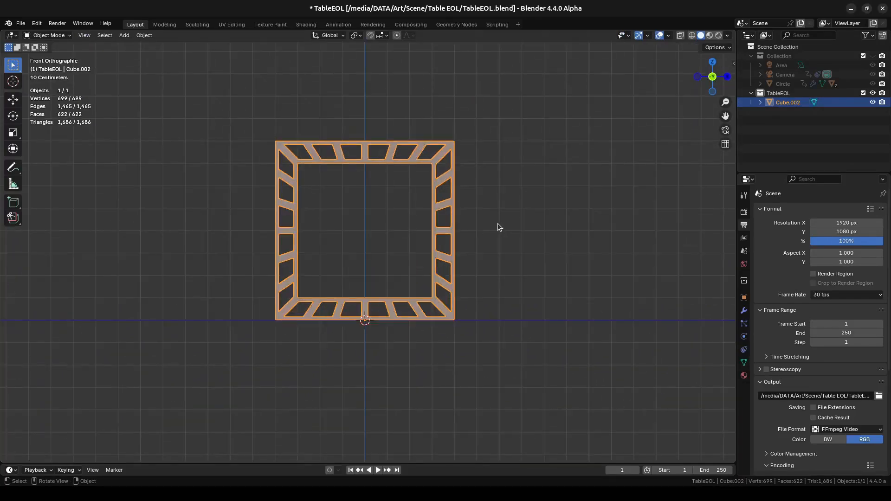
scroll(497, 224, "up", 2)
middle_click_drag(498, 226, 522, 238)
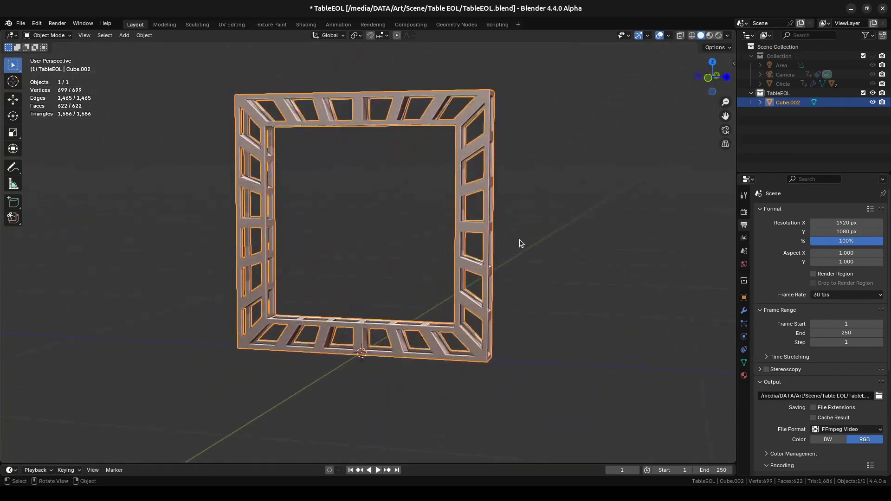
key("KP_1")
scroll(519, 240, "down", 4)
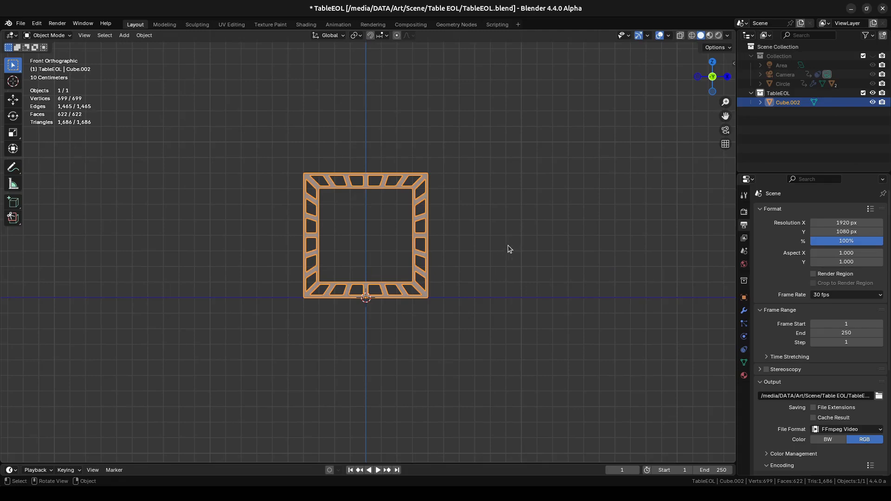
middle_click_drag(519, 247, 418, 271)
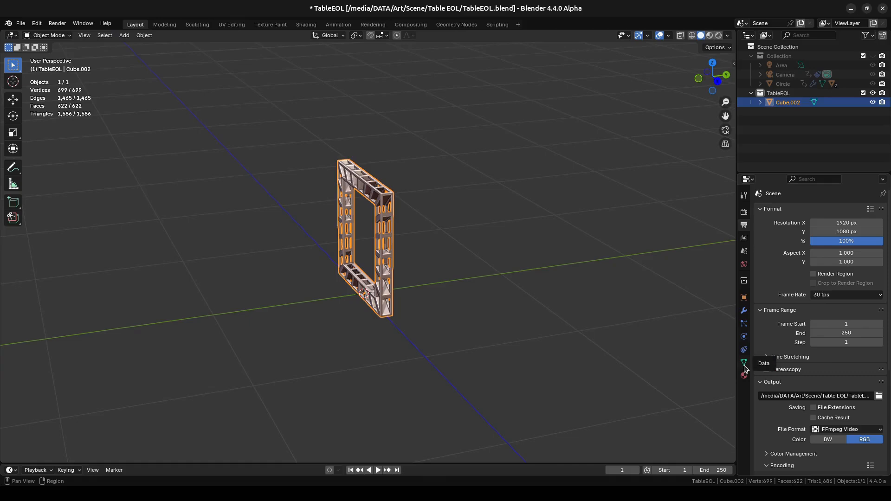
- Add a Simple Deform modifier to the frame, twisting it 90° around the Z axis
left_click(744, 311)
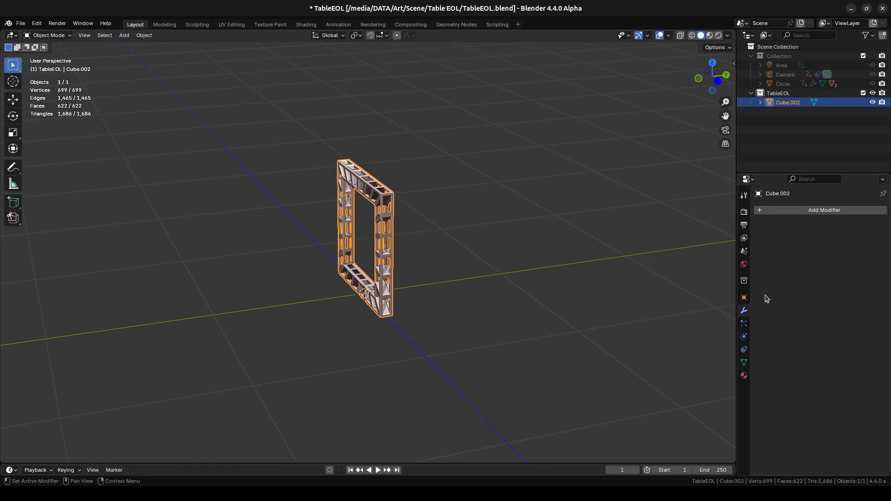
left_click(784, 210)
mouse_move(751, 214)
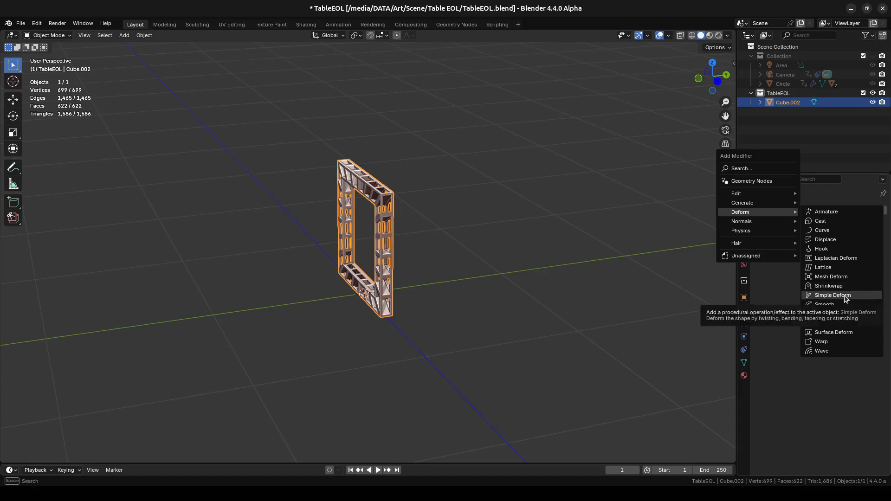
left_click(825, 296)
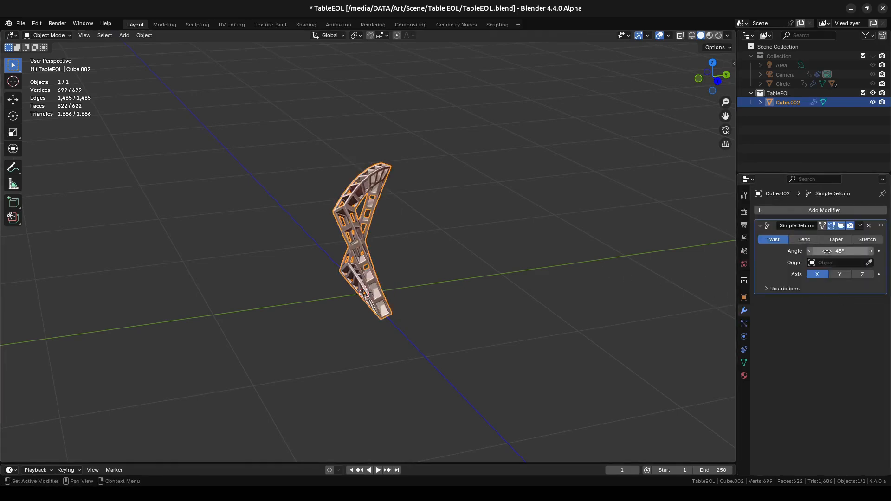
left_click(841, 251)
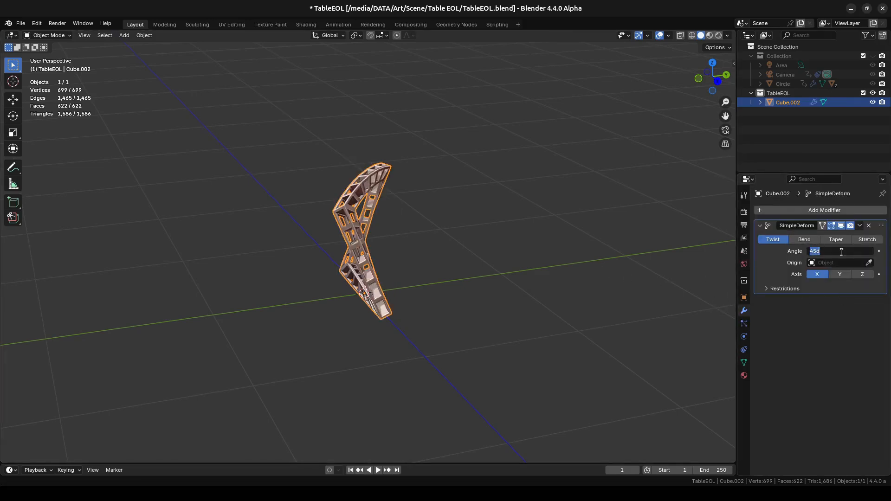
type("90")
key("Return")
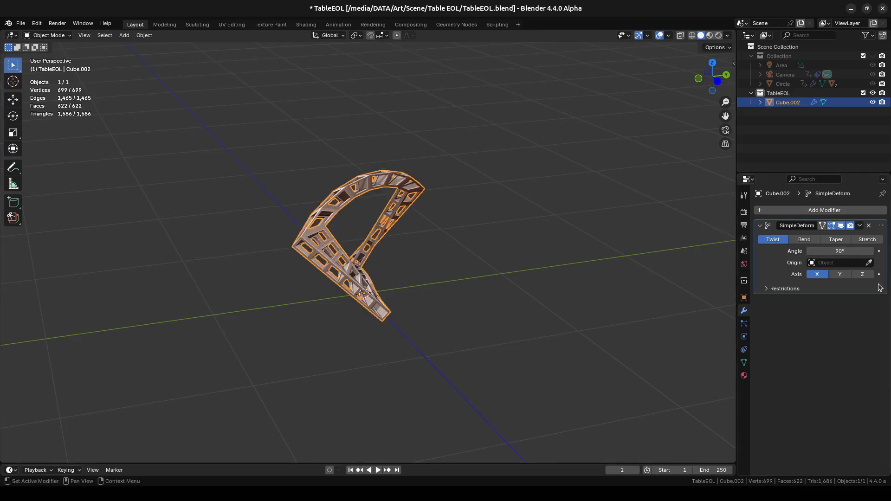
left_click(862, 274)
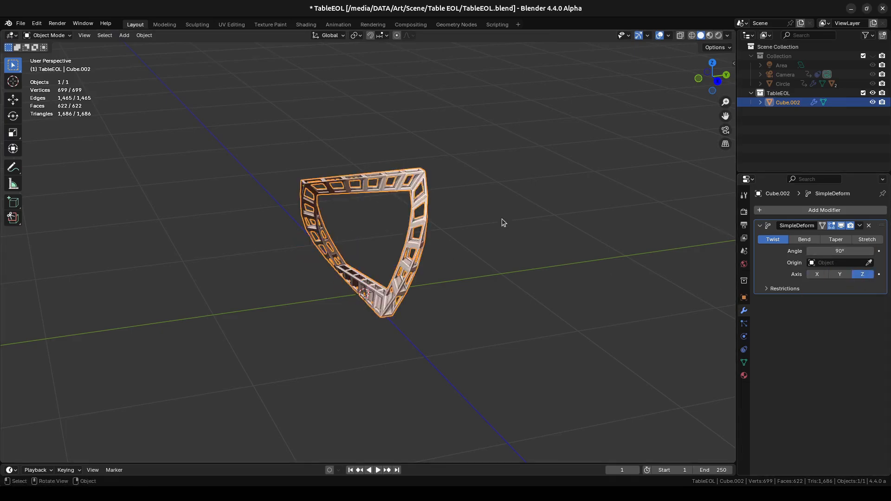
- Duplicate the twisted frame and rotate the copy 90° around the global Z axis
middle_click_drag(503, 219, 496, 320)
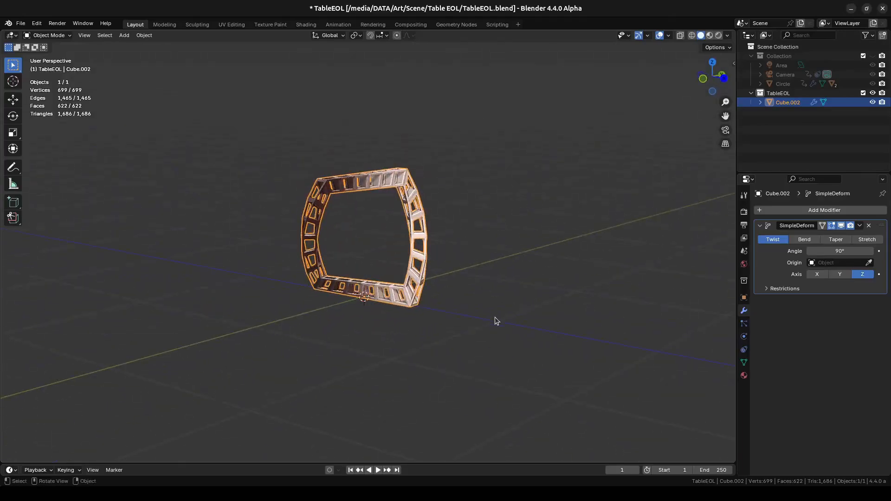
left_click(496, 321)
middle_click_drag(446, 277, 684, 273)
left_click(389, 185)
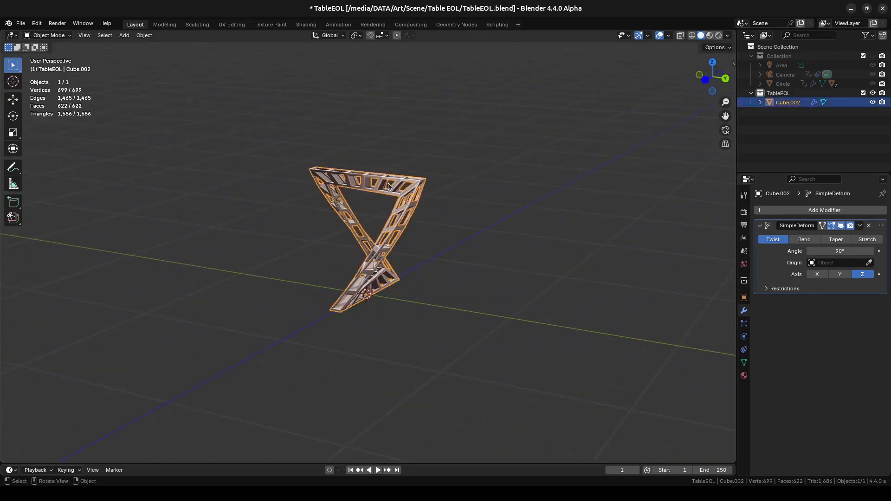
key("shift+d")
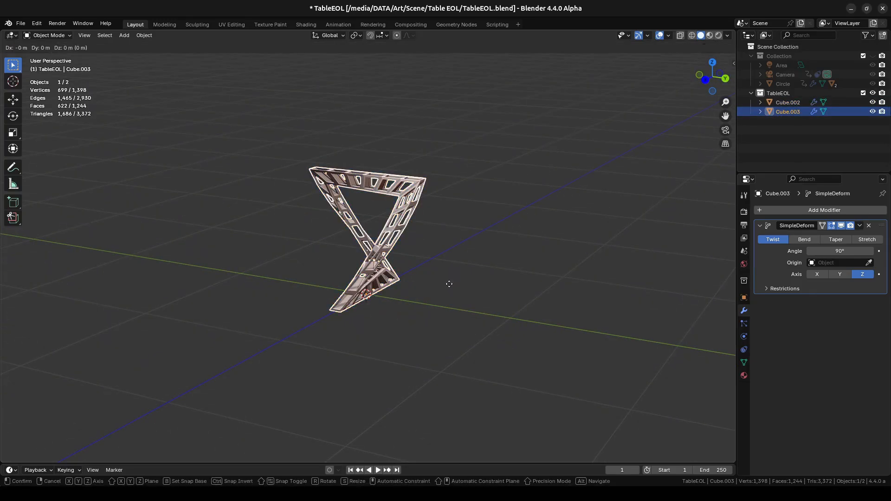
key("r")
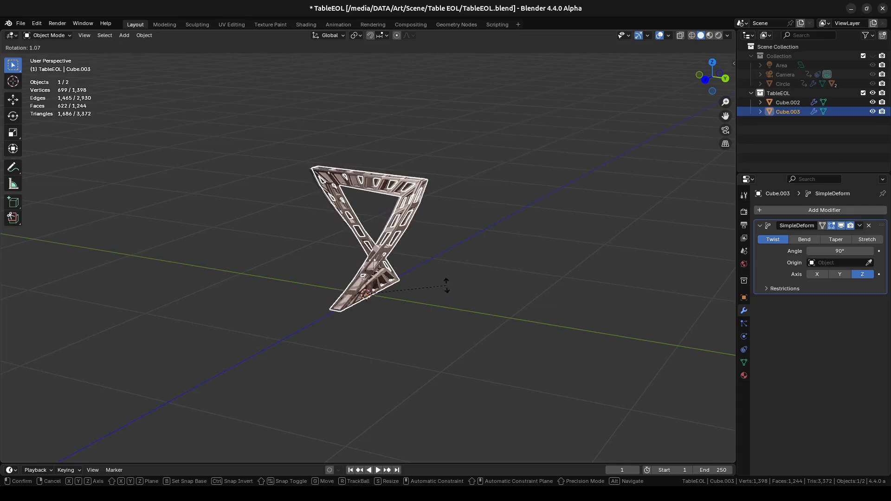
key("z")
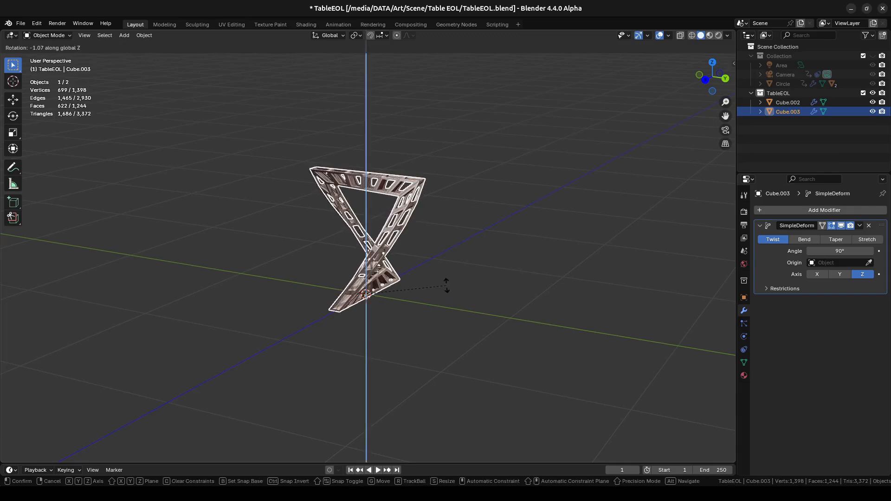
type("90")
key("Return")
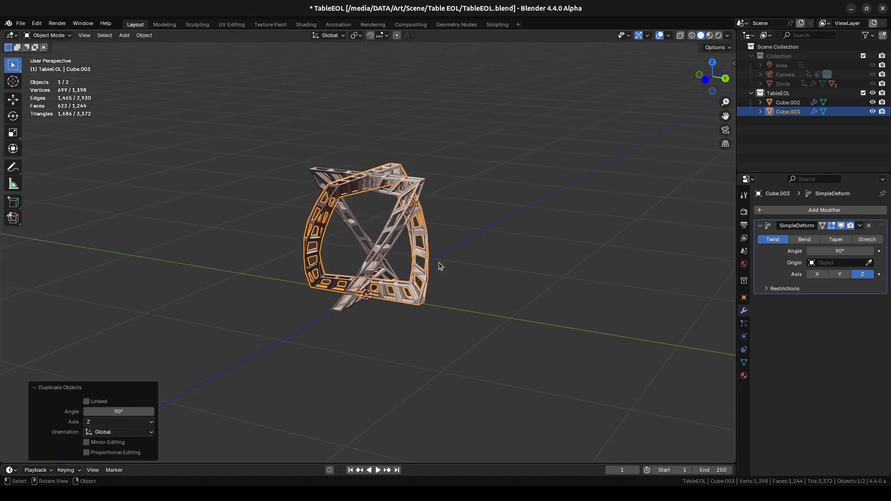
- Deselect everything and examine the two crossing twisted frames from several angles
middle_click_drag(377, 244, 552, 242)
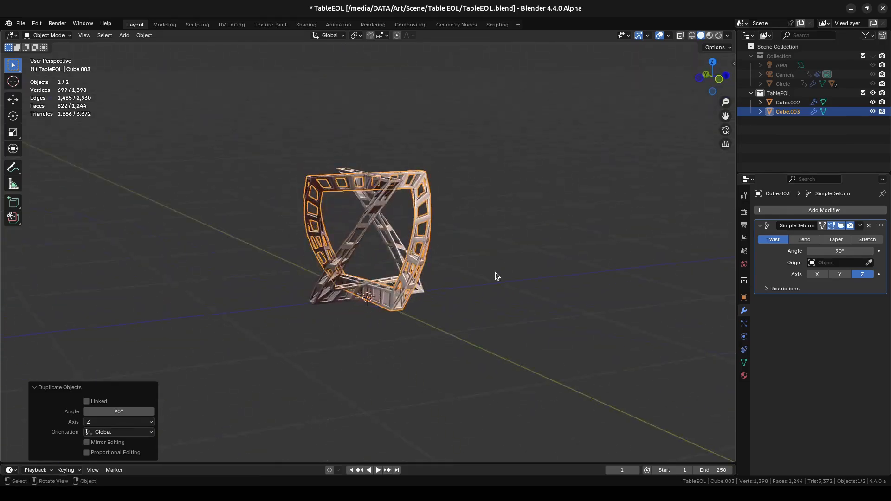
left_click(493, 273)
middle_click_drag(448, 263, 544, 255)
scroll(496, 254, "up", 4)
middle_click_drag(467, 201, 481, 218, "shift")
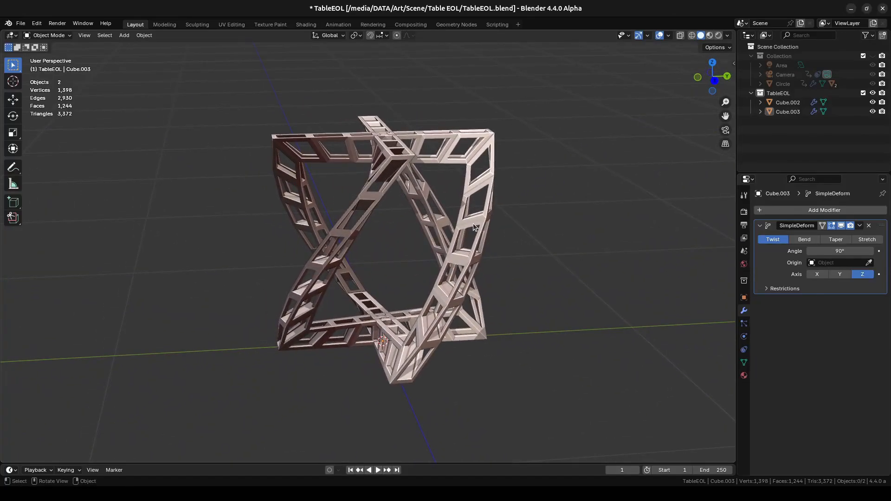
key("KP_1")
middle_click_drag(360, 232, 456, 245)
scroll(423, 239, "down", 1)
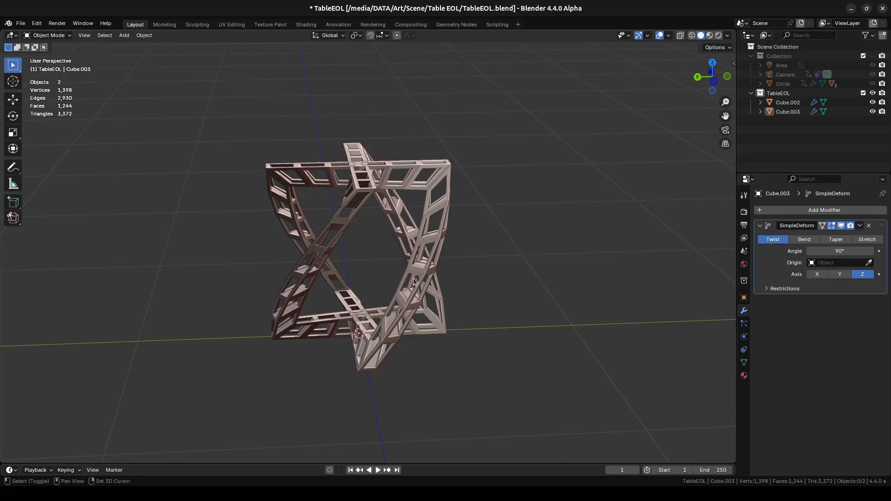
- Add a 2D circle curve with 4 sides and a 0.45 m radius at the base of the frames
key("shift+a")
mouse_move(379, 294)
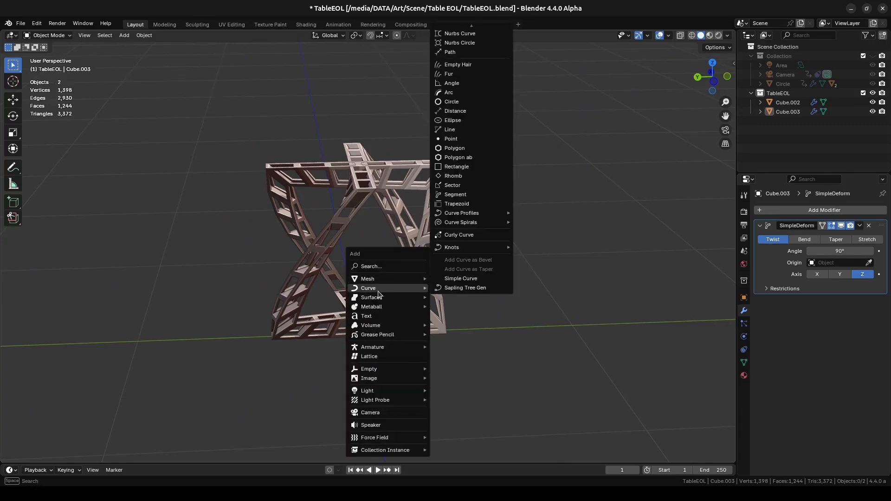
left_click(469, 102)
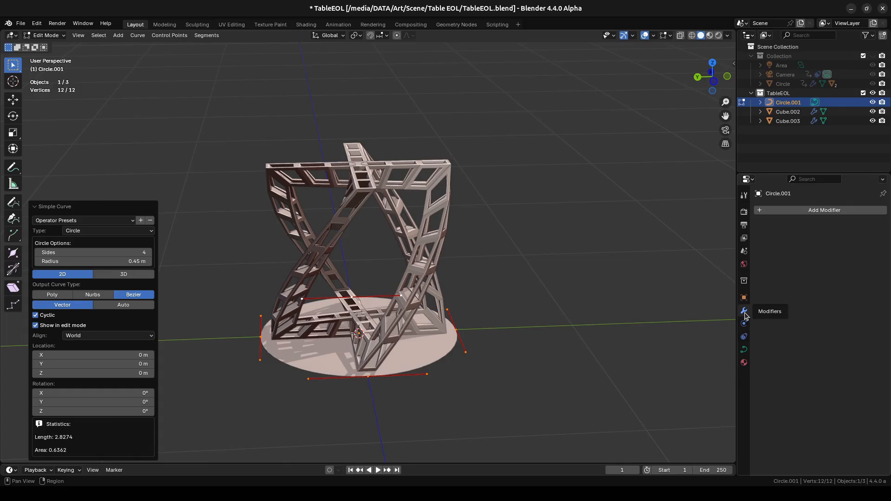
- Give the circle curve a Profile bevel with a depth of 0.03 m
left_click(744, 351)
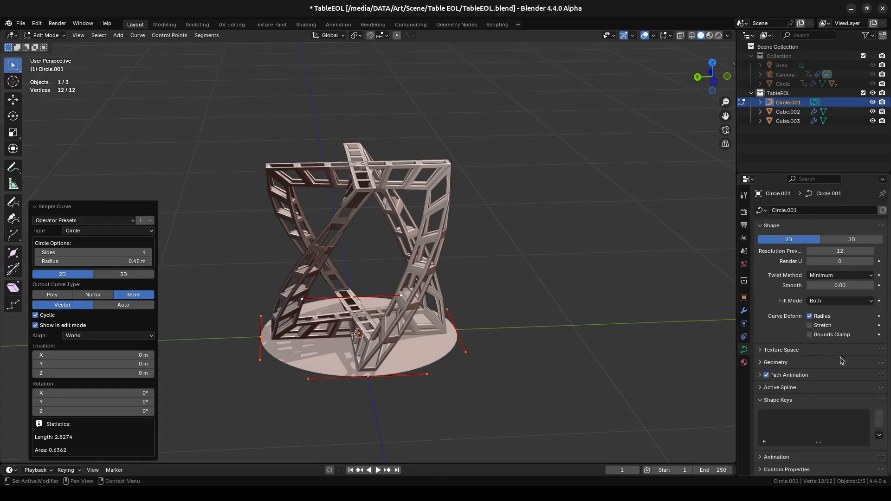
left_click(761, 366)
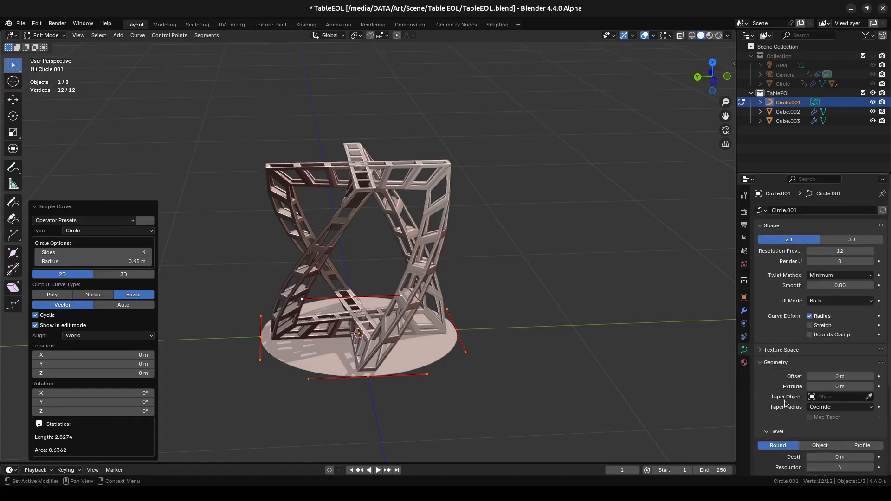
scroll(789, 377, "down", 6)
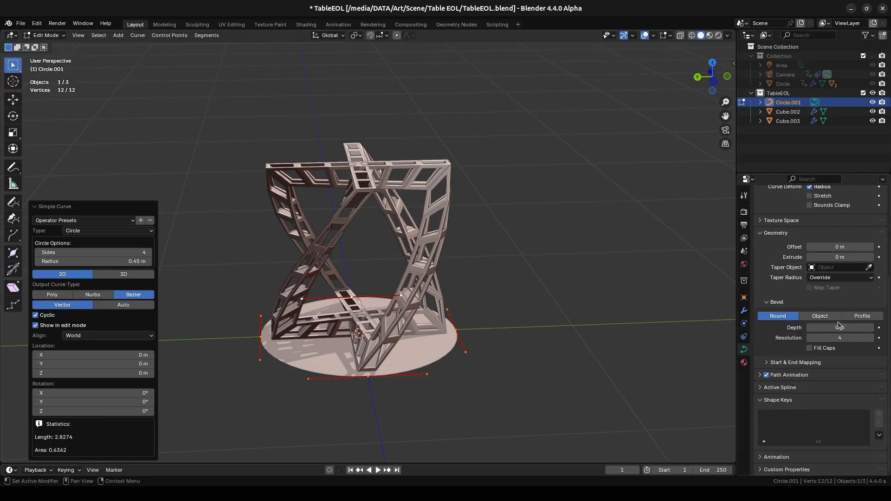
left_click(868, 319)
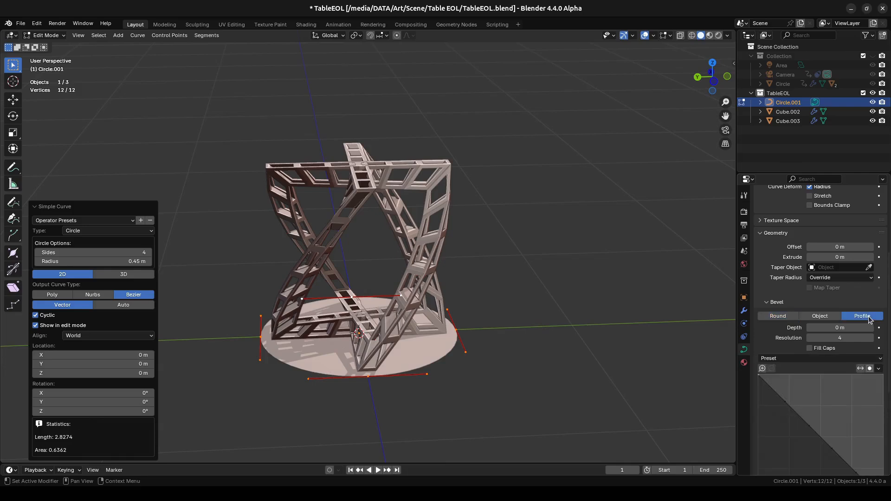
left_click(847, 329)
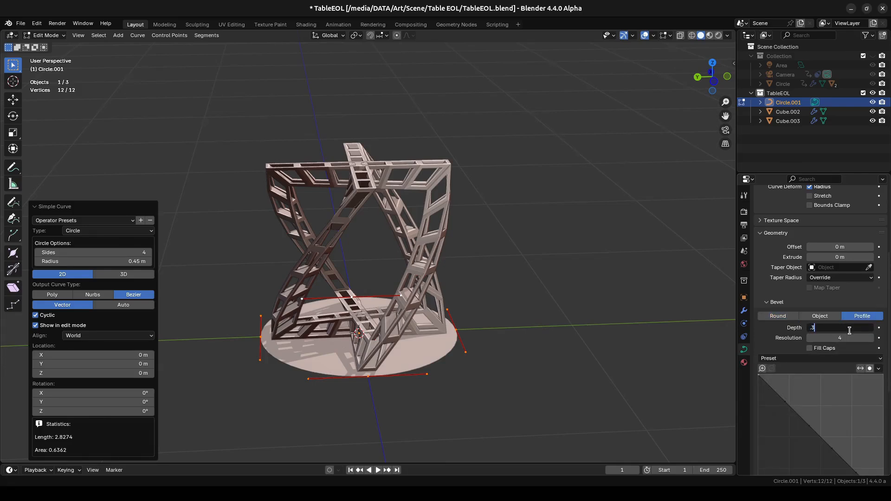
type(".3")
key("Return")
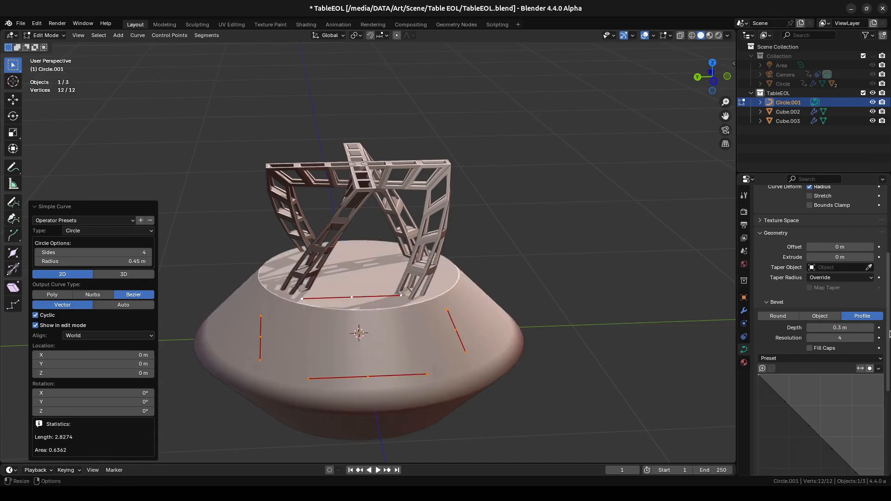
left_click(847, 329)
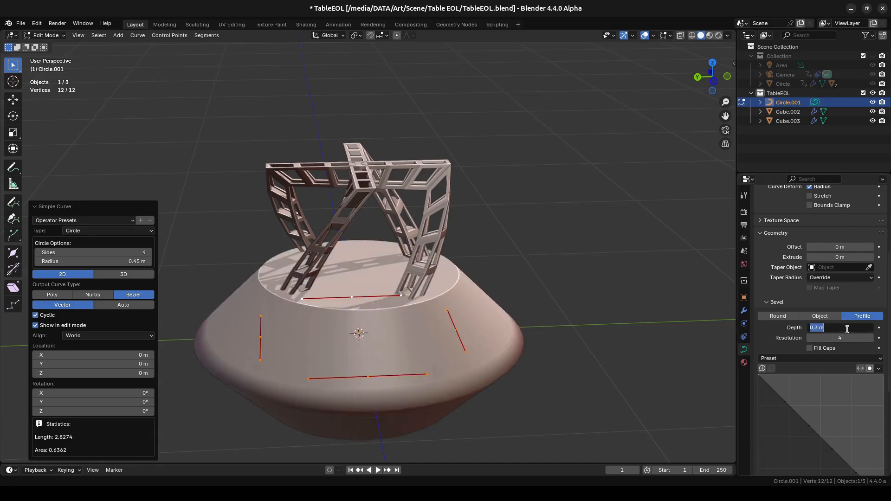
type(".03")
key("Return")
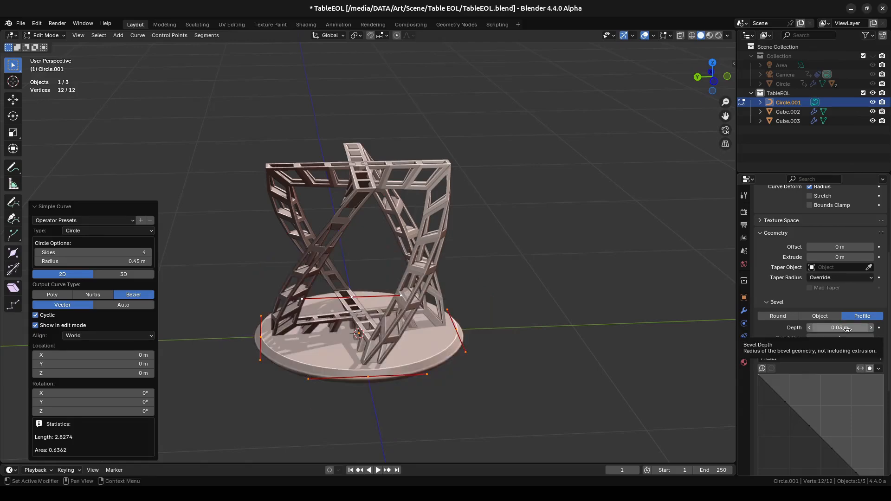
- Set the circle curve's fill mode to Front so that only its upper side is capped
middle_click_drag(463, 358, 484, 342)
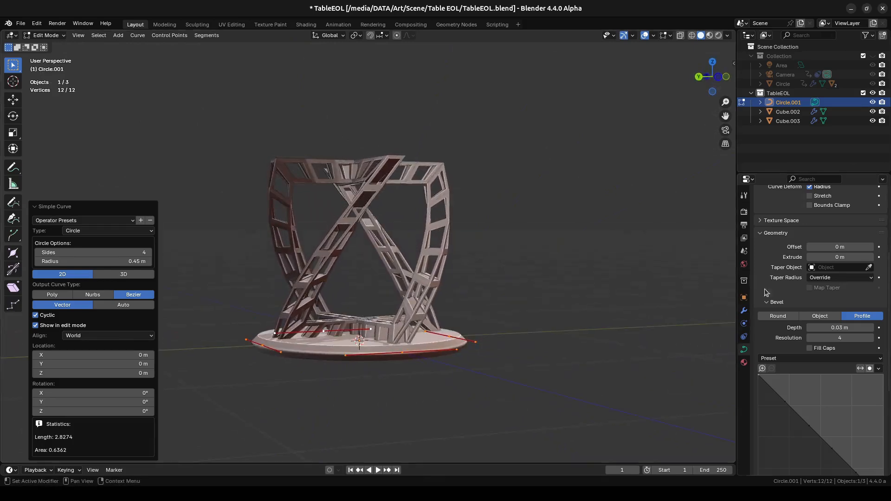
scroll(806, 271, "up", 5)
scroll(807, 271, "up", 2)
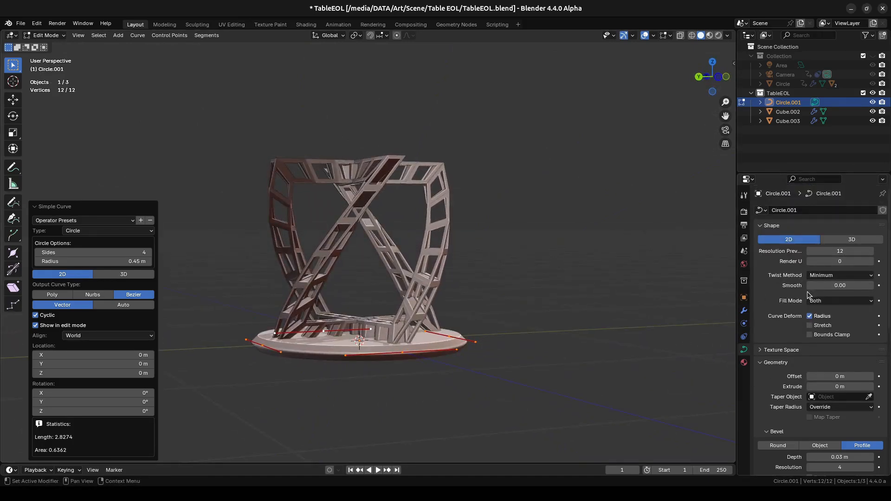
left_click(829, 301)
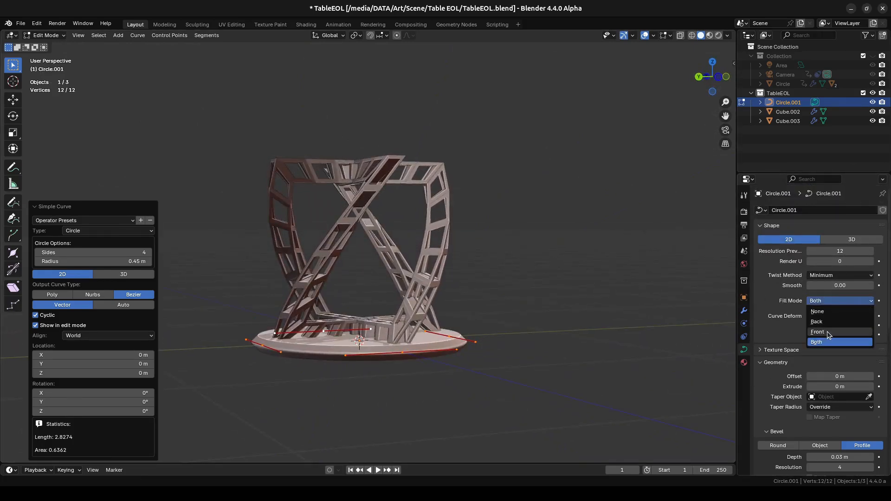
left_click(830, 336)
middle_click_drag(545, 342, 429, 371)
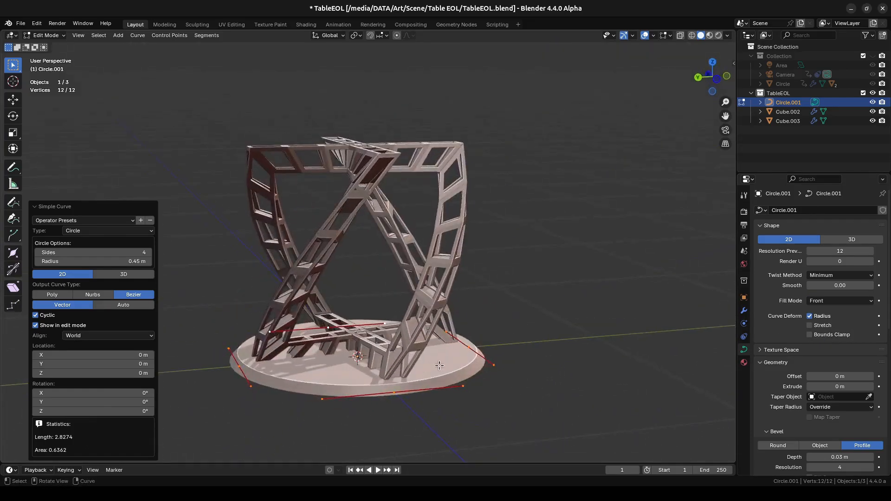
- Leave Edit Mode and raise the disc about 0.80 m along Z to rest on top of the crossed frames
key("Tab")
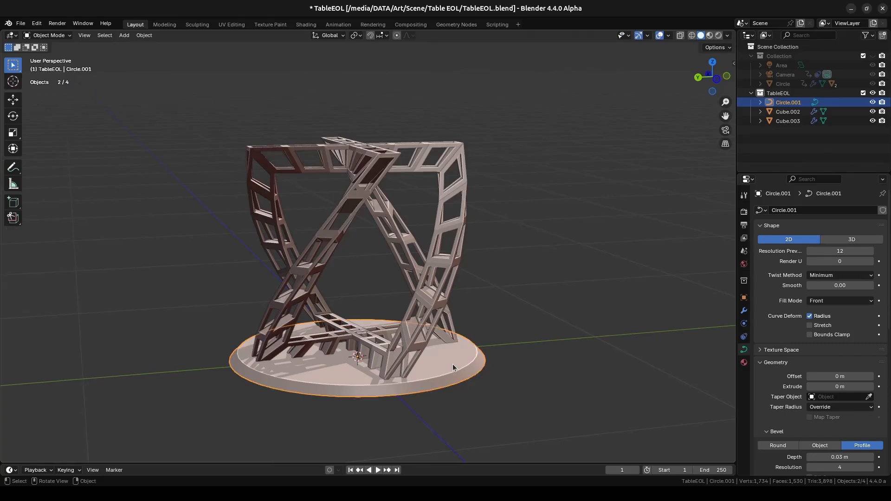
key("KP_1")
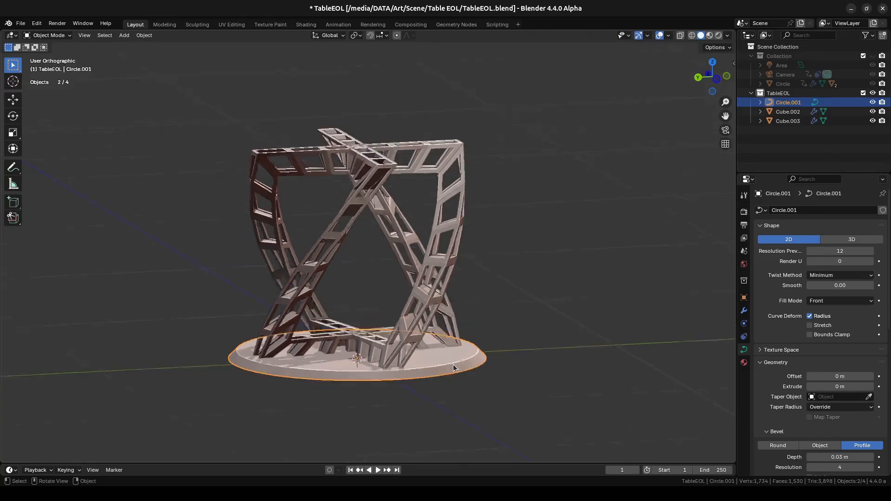
key("g")
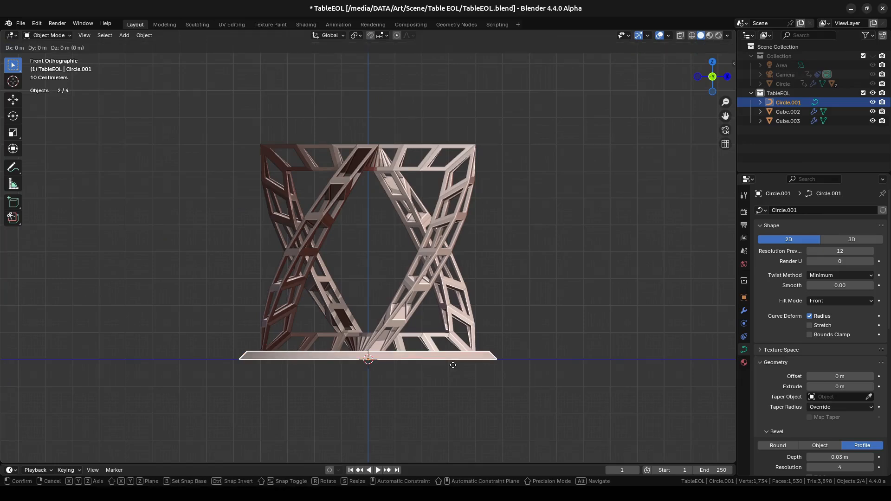
key("z")
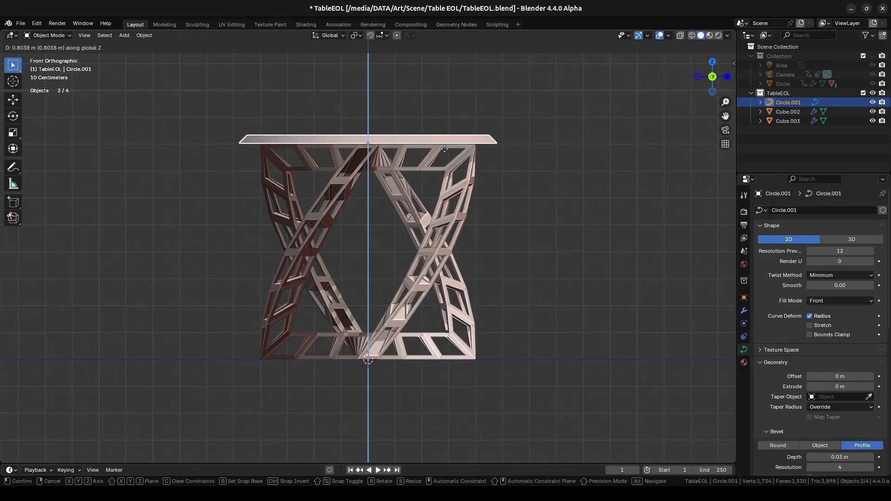
left_click(445, 149)
key("KP_Decimal")
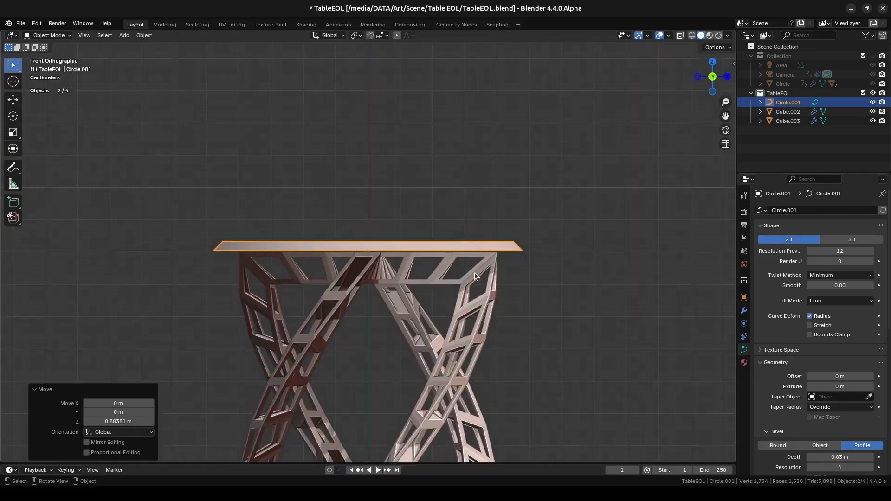
- Set the tabletop's bevel resolution to 8 and try the Fill Caps option, leaving it disabled
middle_click_drag(478, 283, 492, 218)
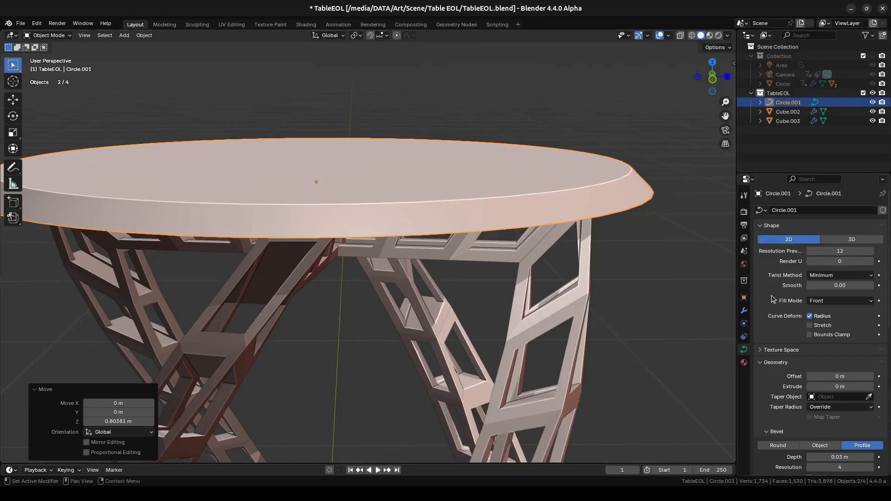
scroll(785, 333, "down", 6)
scroll(785, 334, "down", 2)
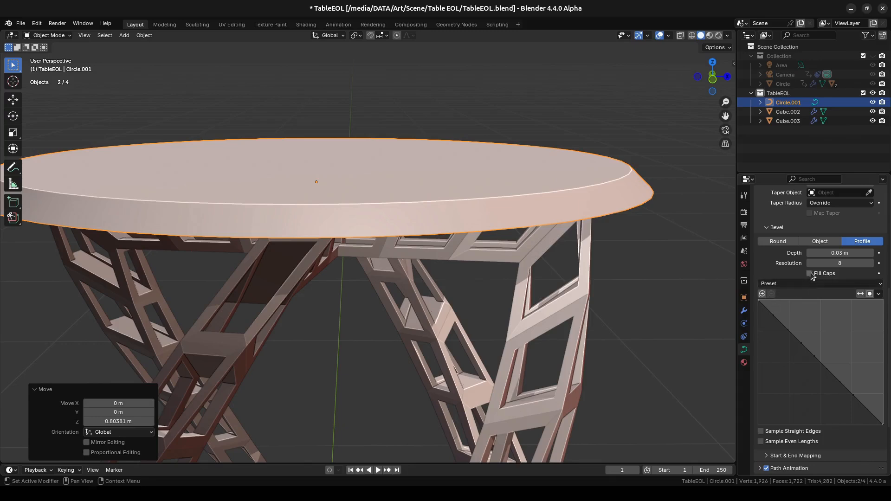
middle_click_drag(642, 291, 644, 271)
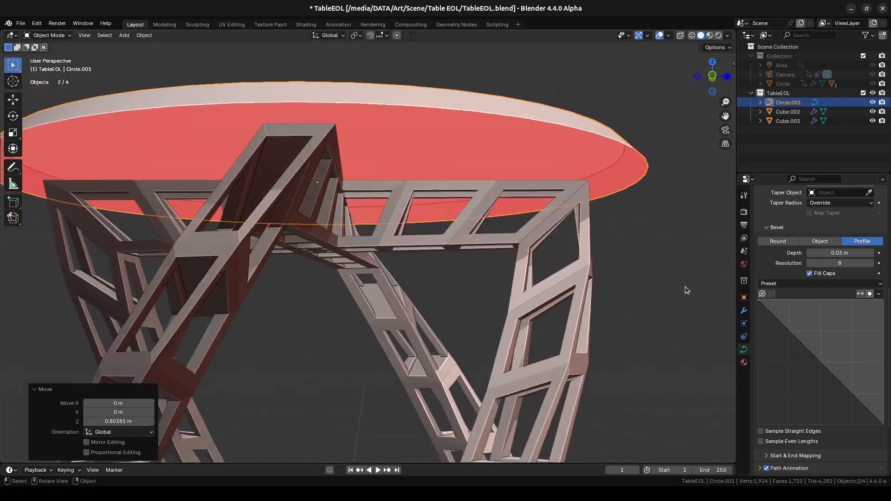
left_click(810, 274)
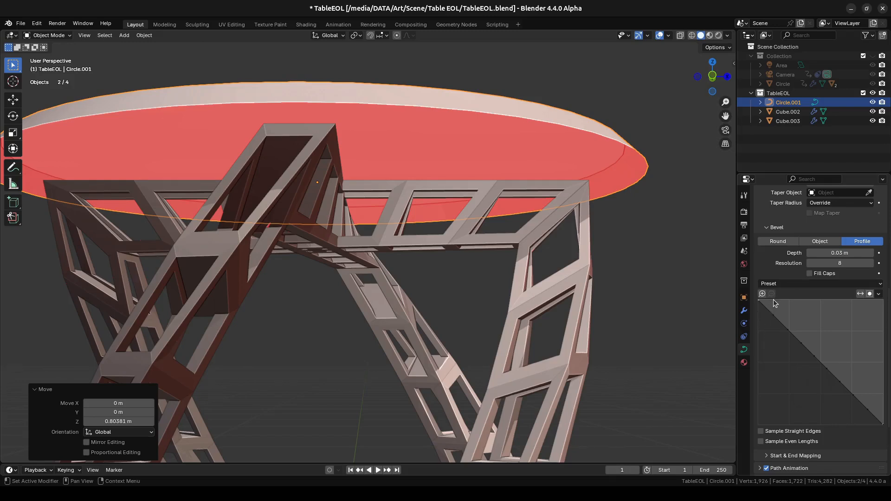
- Shape the tabletop's bevel profile with vector-handle points at about (0, 0.89) and (0.99, 0.15) and two smooth points between them
scroll(789, 348, "down", 3)
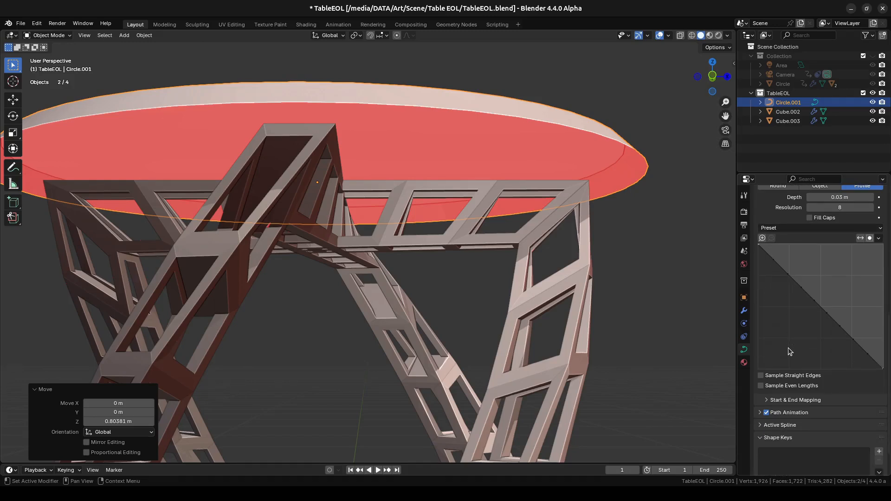
scroll(790, 342, "up", 2)
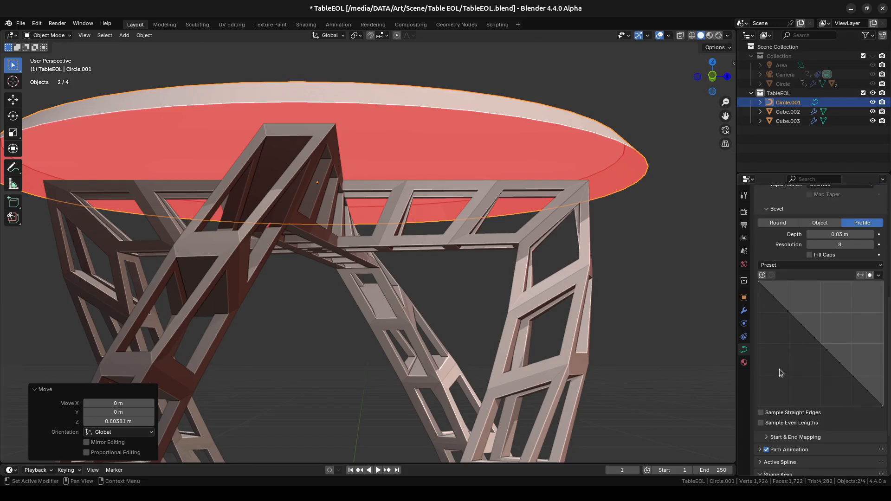
left_click_drag(775, 302, 758, 297)
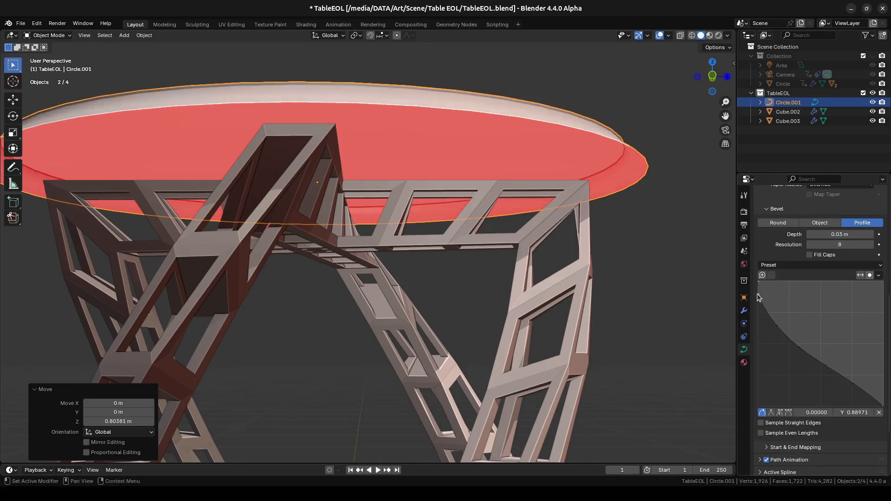
left_click(771, 412)
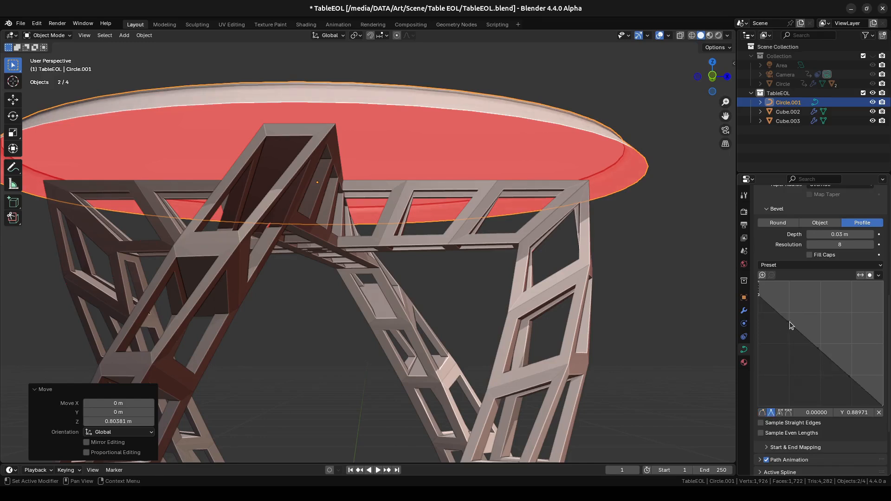
left_click_drag(789, 322, 811, 321)
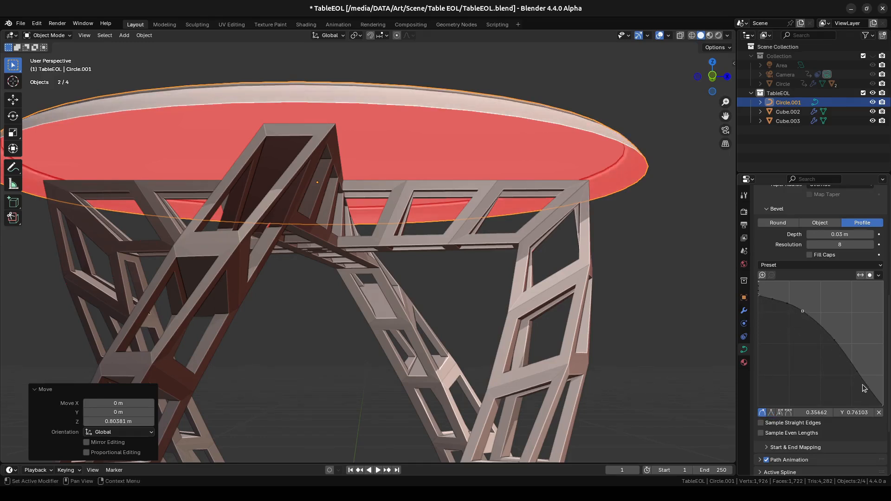
left_click_drag(863, 384, 885, 387)
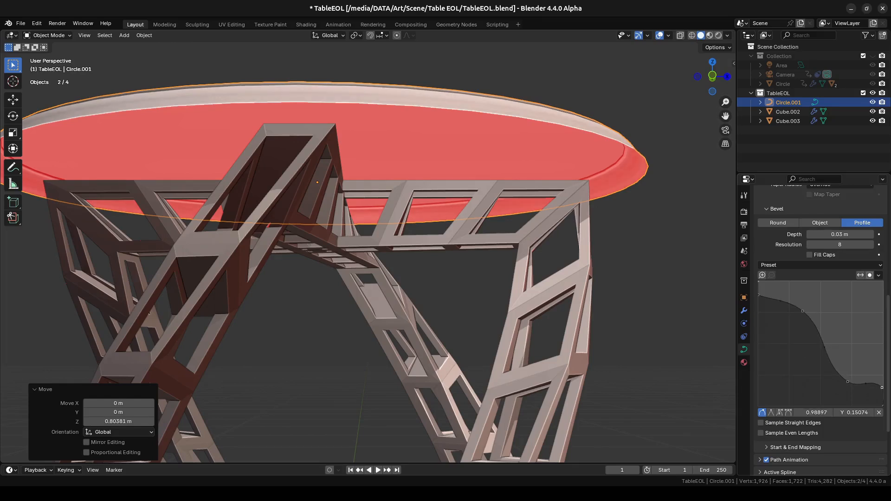
left_click(771, 412)
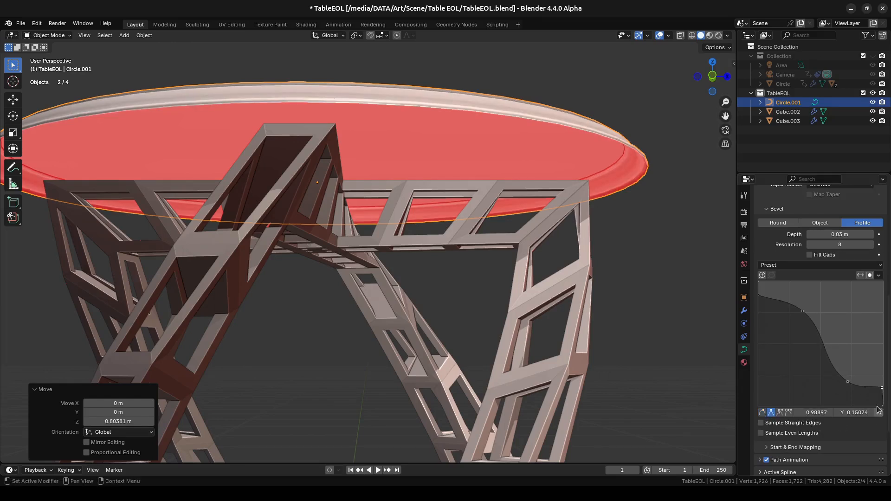
- Move the two middle bevel profile points to about (0.85, 0.21) and (0.53, 0.80) to refine the edge moulding
mouse_move(849, 384)
left_mouse_down()
mouse_move(858, 373)
mouse_move(864, 383)
left_mouse_up()
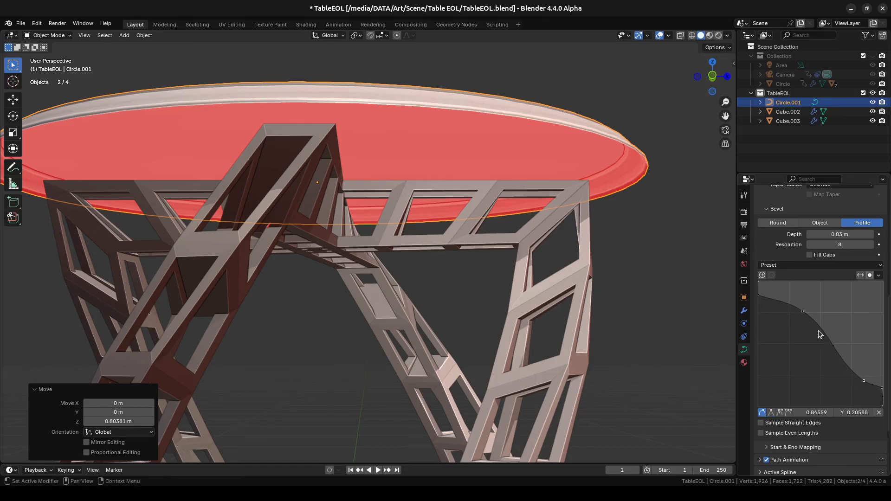
left_click_drag(806, 318, 825, 313)
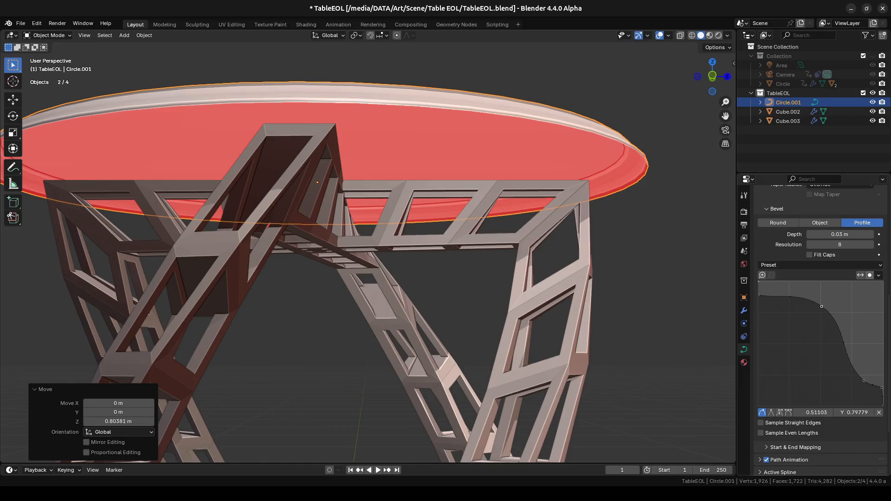
middle_click_drag(601, 186, 613, 215)
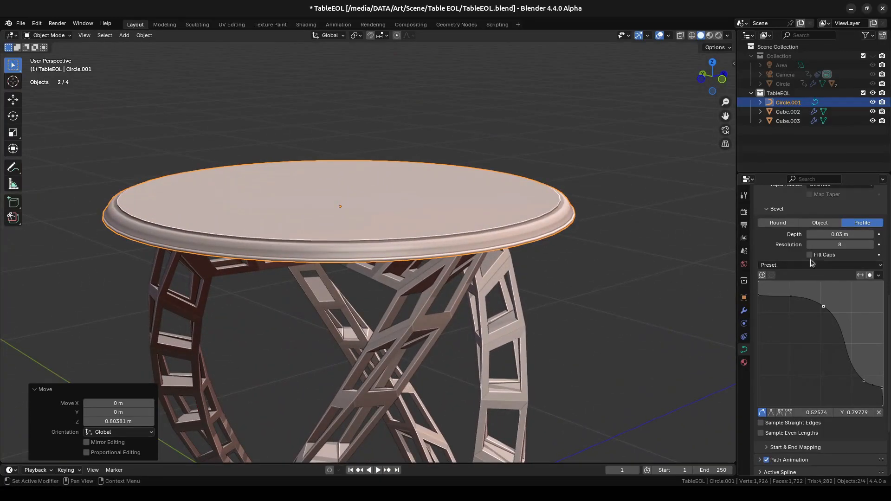
- Increase the tabletop's bevel resolution to 10 and examine its moulded edge up close
left_click(872, 245)
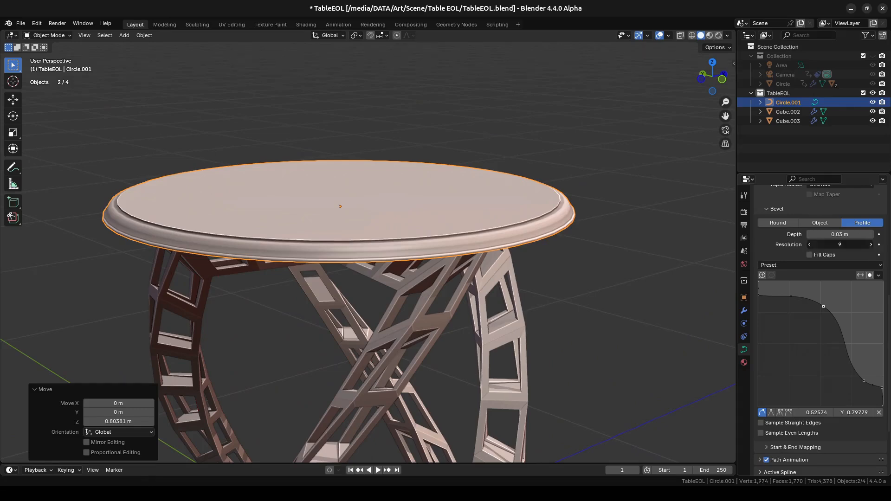
left_click(871, 245)
scroll(616, 220, "up", 2)
scroll(617, 220, "up", 2)
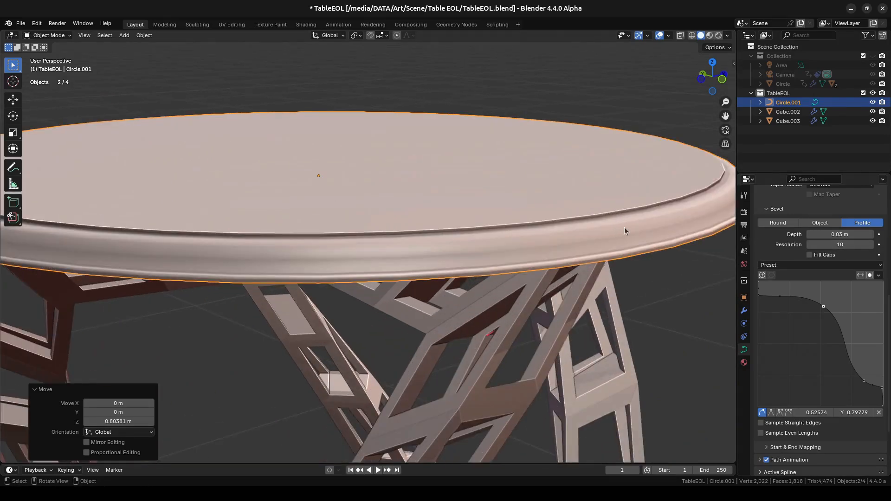
scroll(624, 226, "down", 1)
middle_click_drag(618, 227, 635, 230)
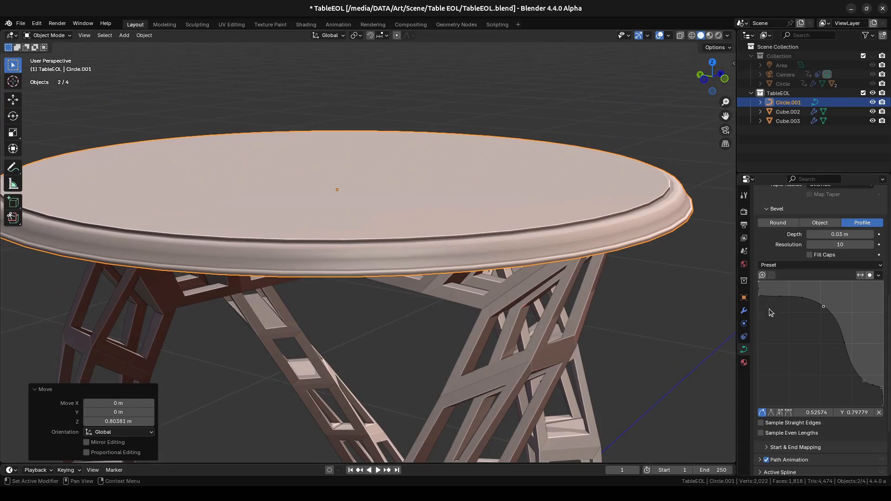
scroll(569, 249, "down", 1)
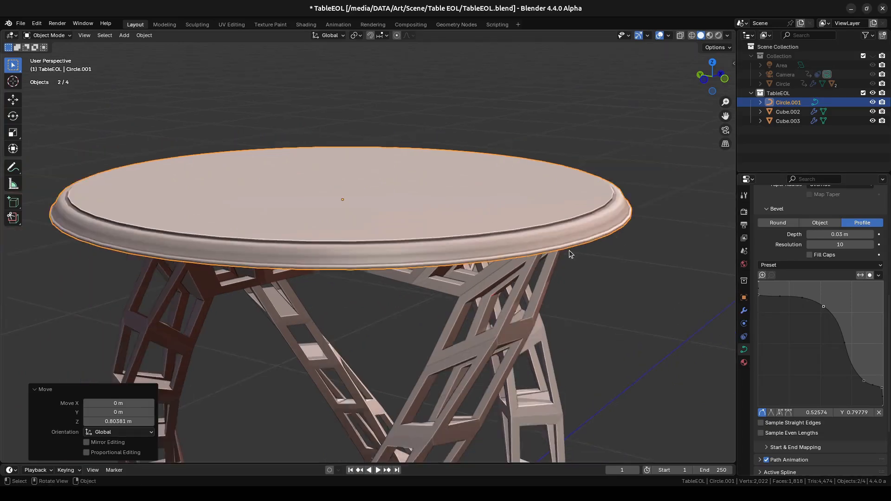
mouse_move(569, 250)
middle_mouse_down()
mouse_move(575, 238)
mouse_move(568, 247)
middle_mouse_up()
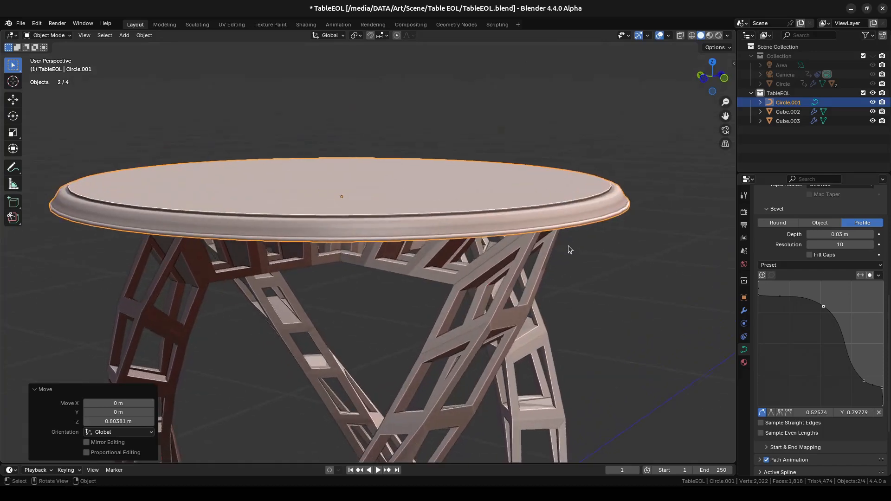
- Convert the round tabletop curve to a mesh
key("Tab")
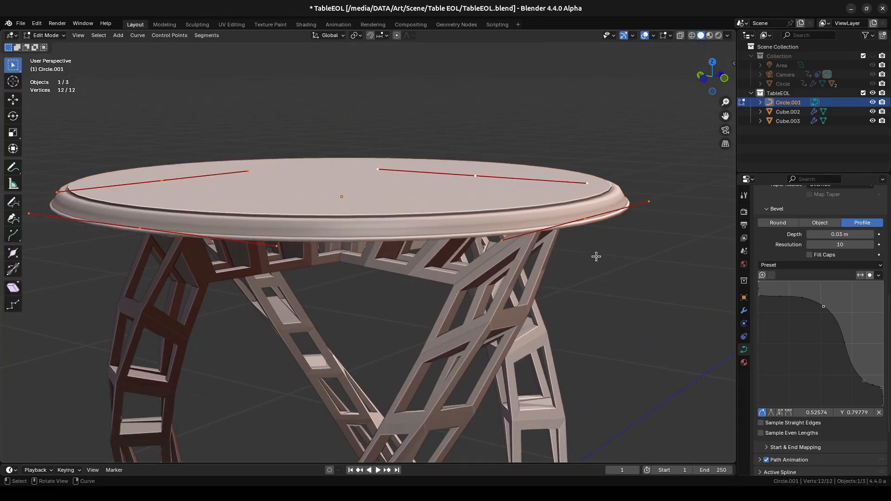
middle_click_drag(596, 258, 627, 259)
key("Tab")
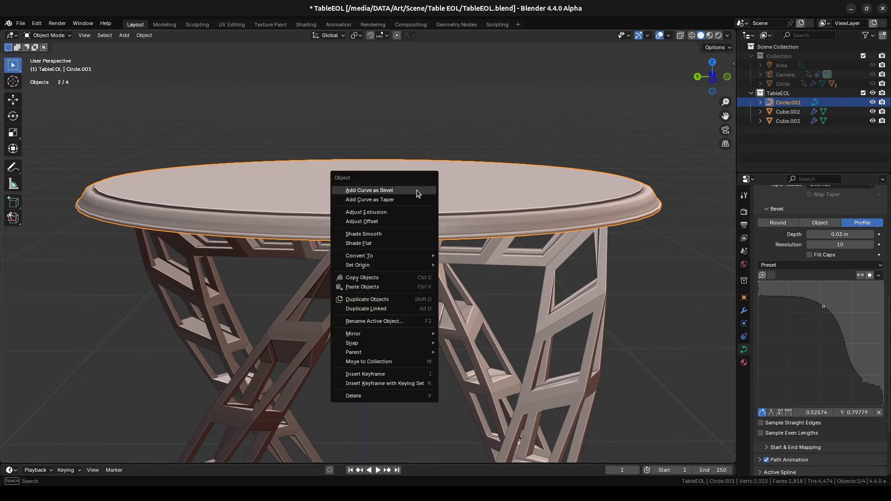
right_click(418, 191)
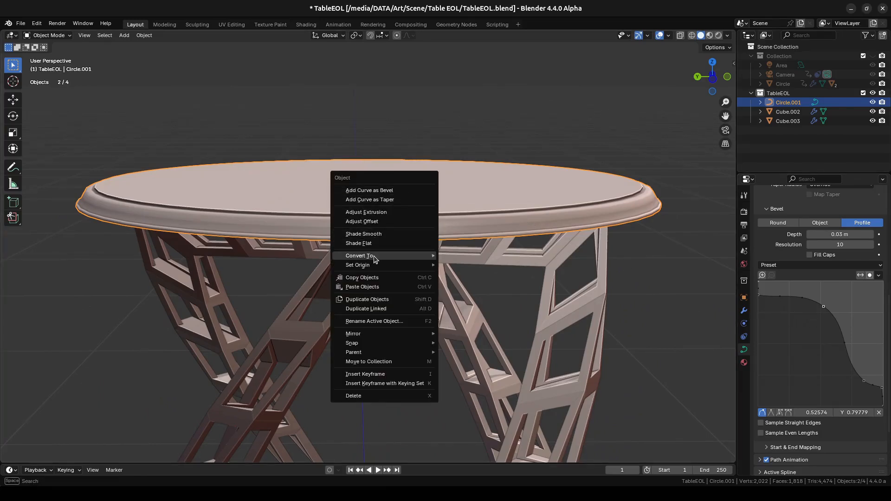
mouse_move(374, 256)
left_click(466, 260)
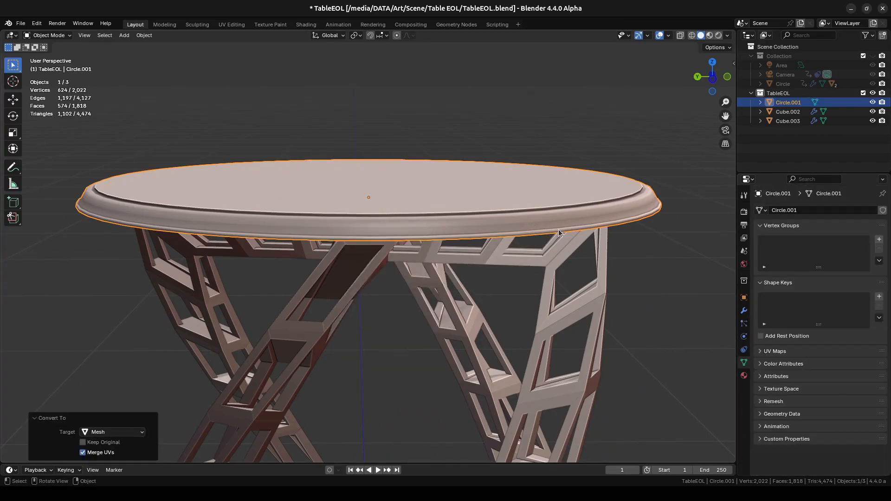
- Apply Shade Auto Smooth with a 30° angle to the tabletop mesh
middle_click_drag(481, 190, 453, 198)
right_click(452, 197)
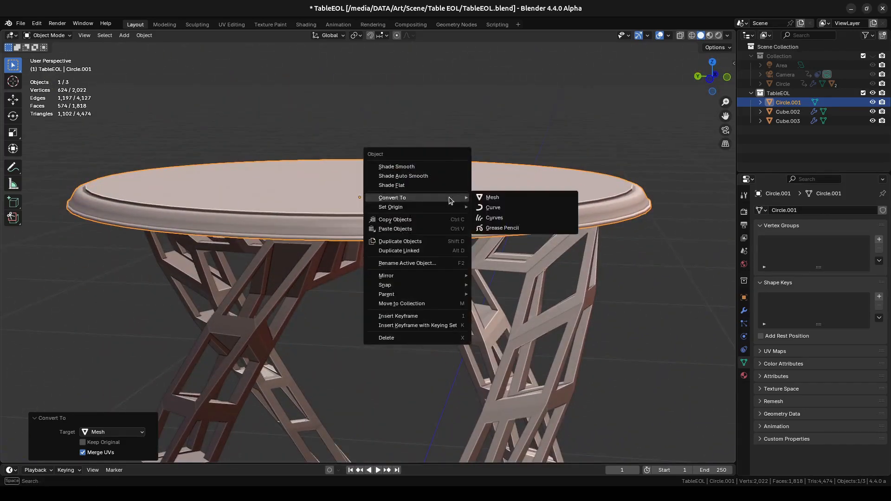
left_click(422, 179)
mouse_move(450, 189)
middle_mouse_down()
mouse_move(446, 198)
mouse_move(467, 205)
mouse_move(521, 185)
mouse_move(514, 194)
mouse_move(382, 198)
mouse_move(444, 195)
middle_mouse_up()
scroll(471, 206, "up", 3)
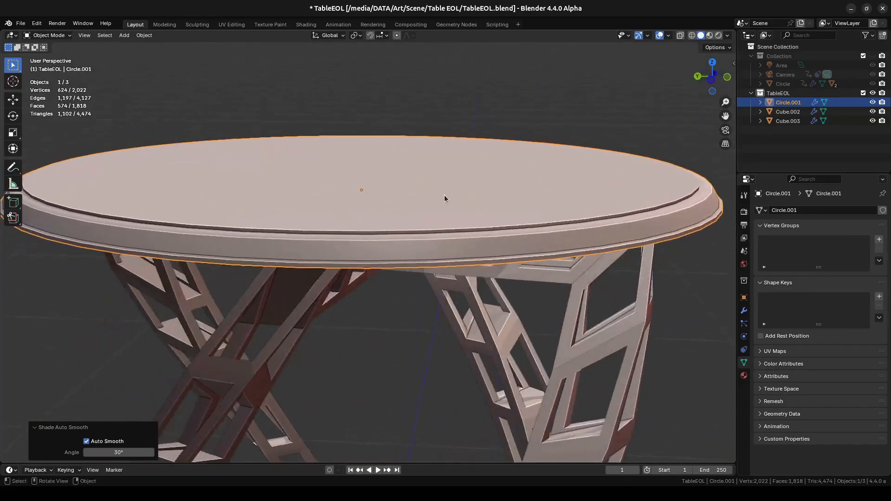
scroll(438, 197, "down", 3)
right_click(420, 218)
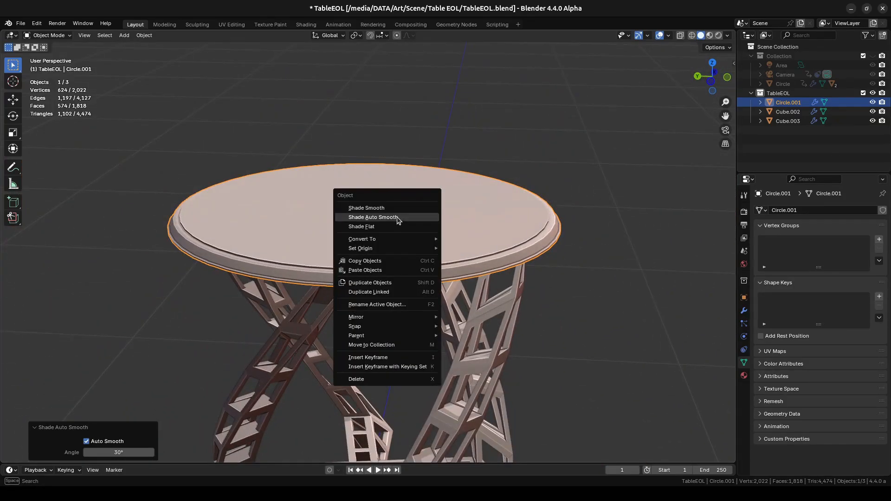
left_click(397, 218)
middle_click_drag(498, 233, 395, 192)
left_click(623, 292)
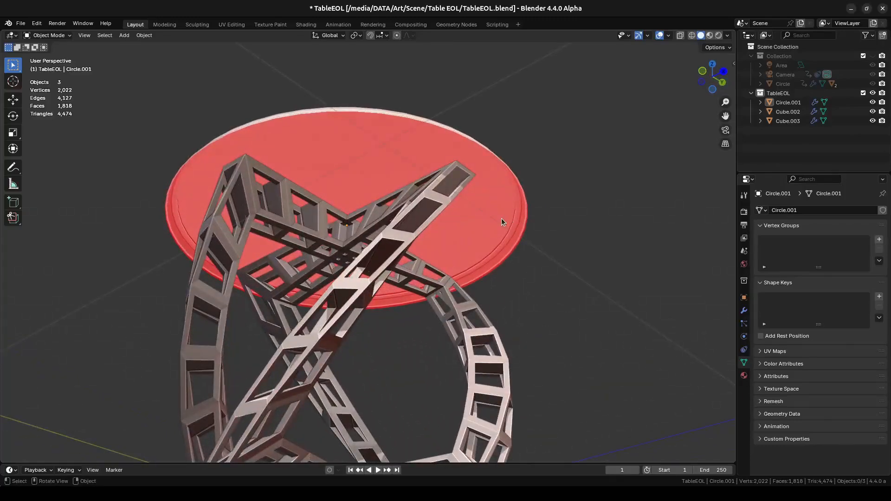
- Close the tabletop's open underside by filling its lower rim edge loop with a face
key("Tab")
scroll(534, 228, "up", 3)
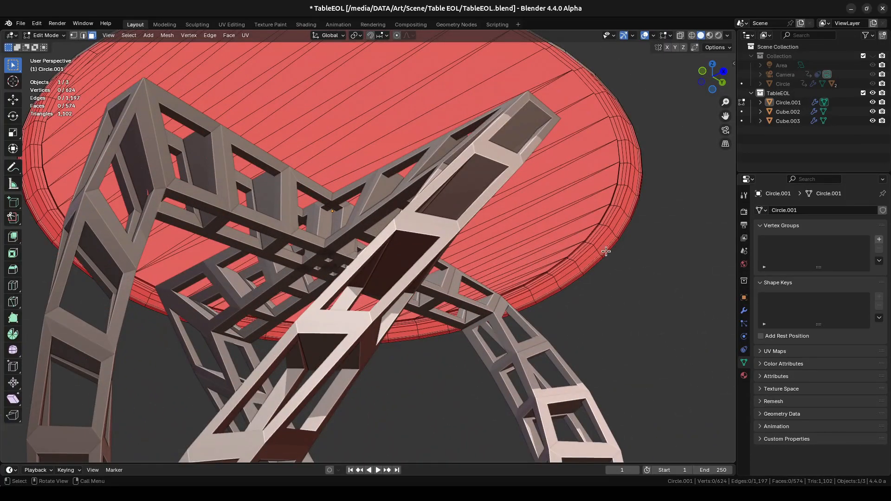
middle_click_drag(479, 103, 466, 125)
left_click(455, 103)
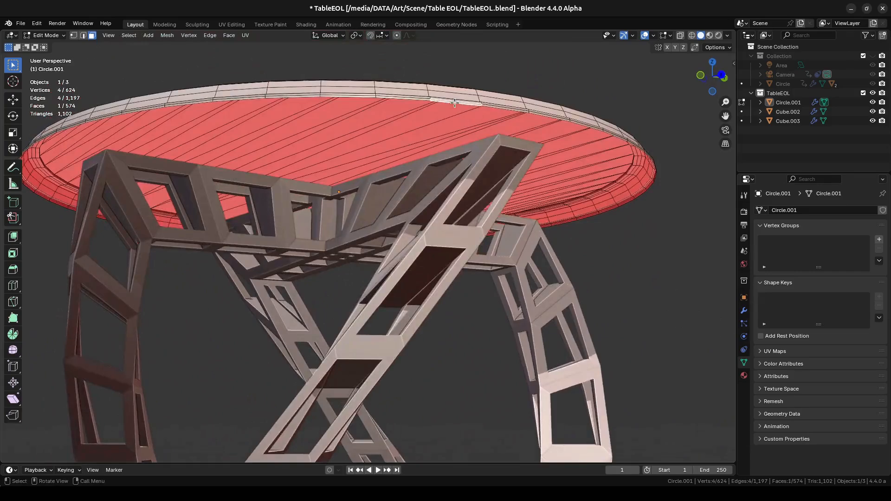
scroll(455, 103, "up", 1)
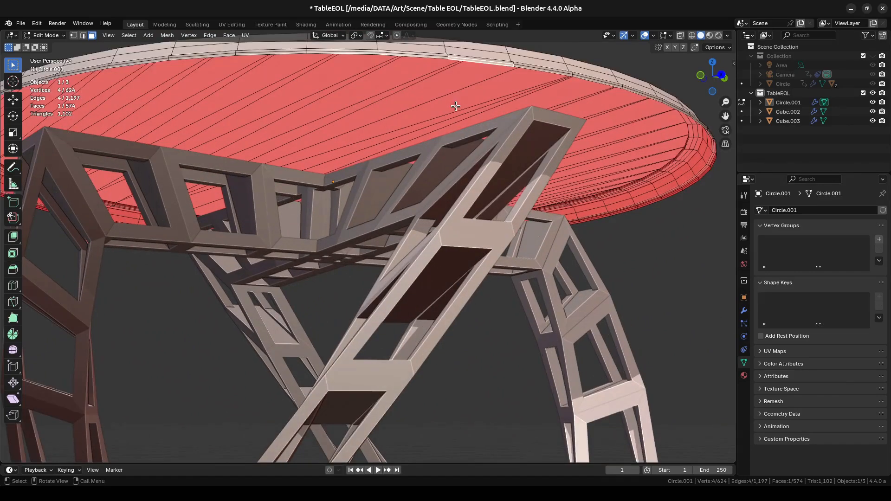
key("2")
left_click(469, 70)
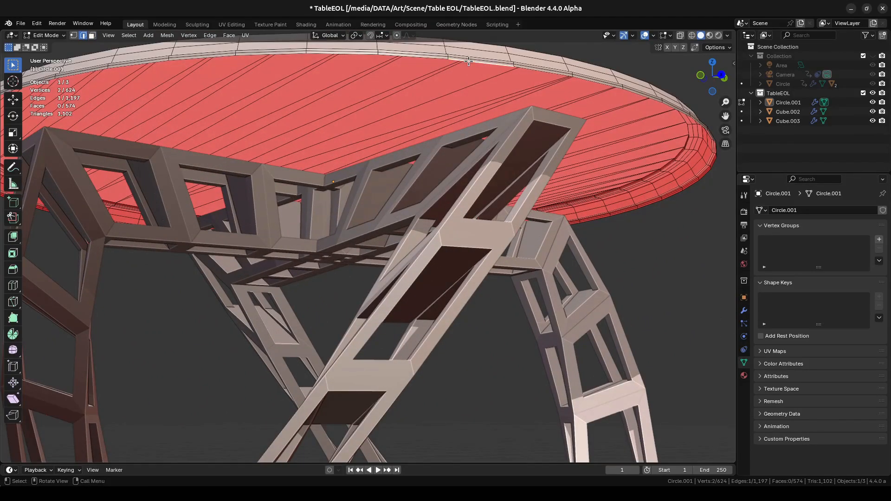
left_click(469, 61, "alt")
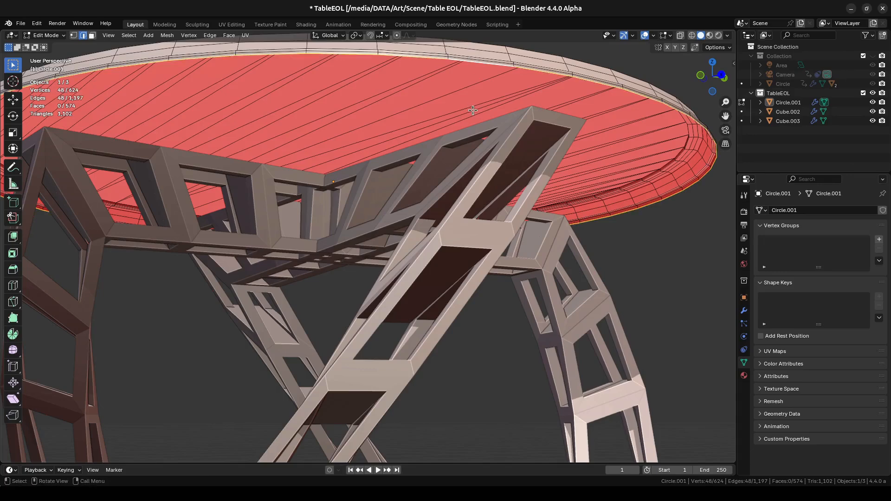
key("f")
middle_click_drag(467, 106, 502, 233)
left_click(535, 282)
key("Tab")
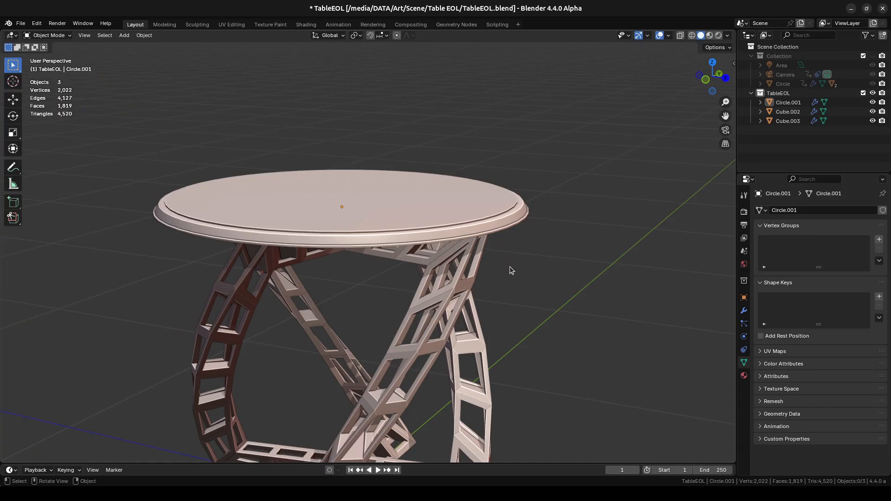
- Frame the tabletop and both twisted base frames together in the view and examine the whole table from several sides
left_click(374, 208)
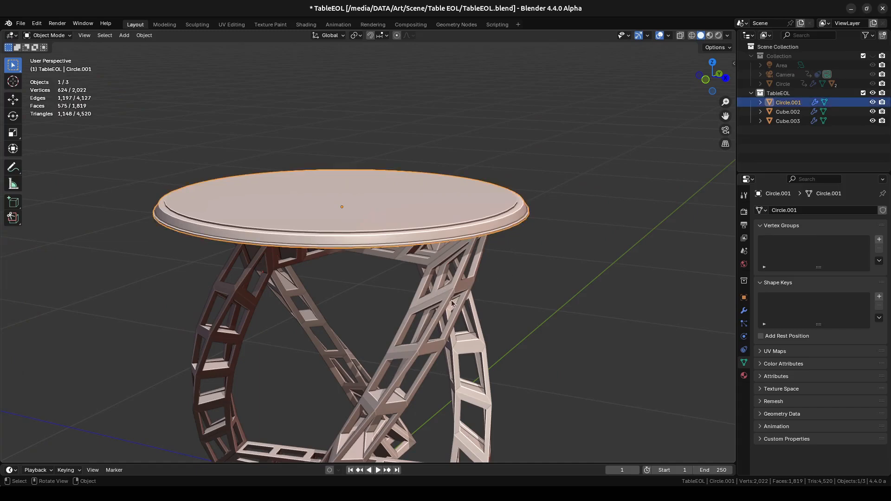
left_click(442, 315, "shift")
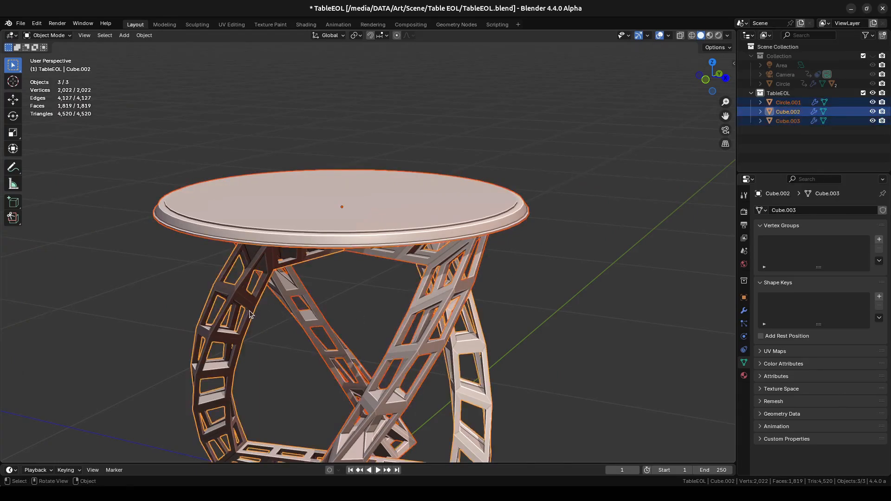
left_click(264, 313, "shift")
key("KP_Decimal")
middle_click_drag(304, 307, 341, 241)
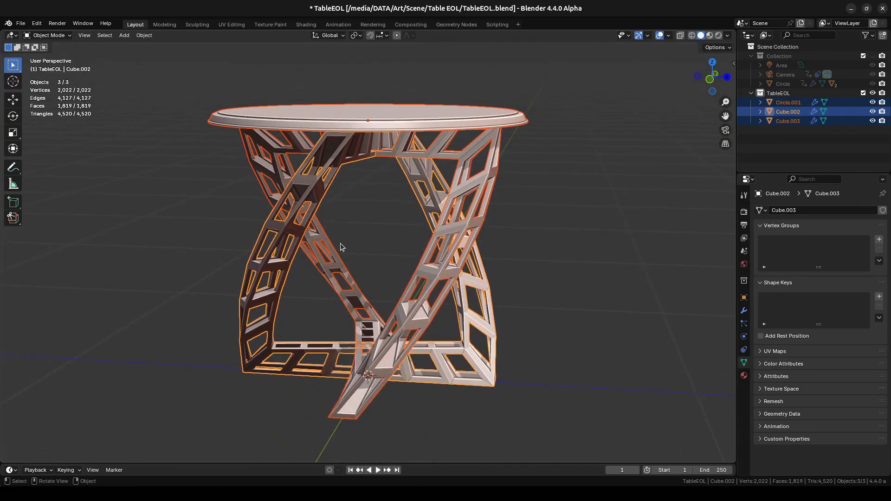
key("Tab")
key("Tab")
middle_click_drag(384, 243, 513, 250)
left_click(519, 252)
middle_click_drag(459, 239, 634, 207)
key("ctrl+Tab")
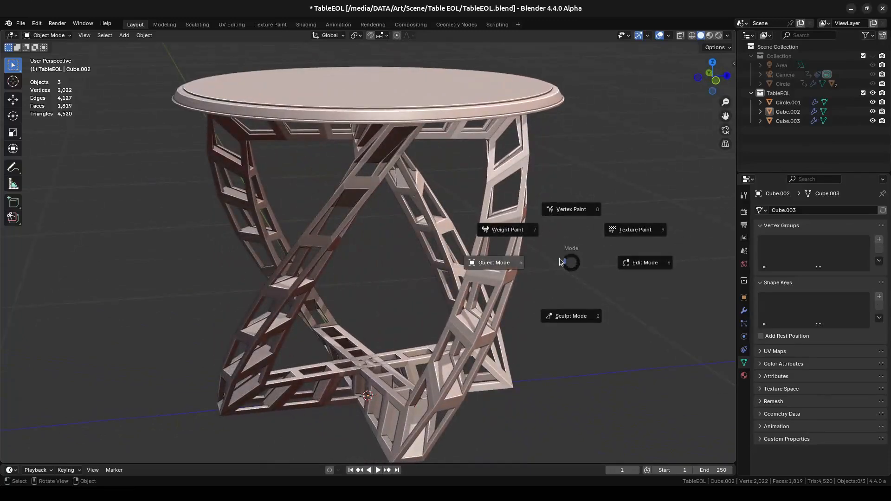
left_click(503, 264)
middle_click_drag(427, 253, 428, 233)
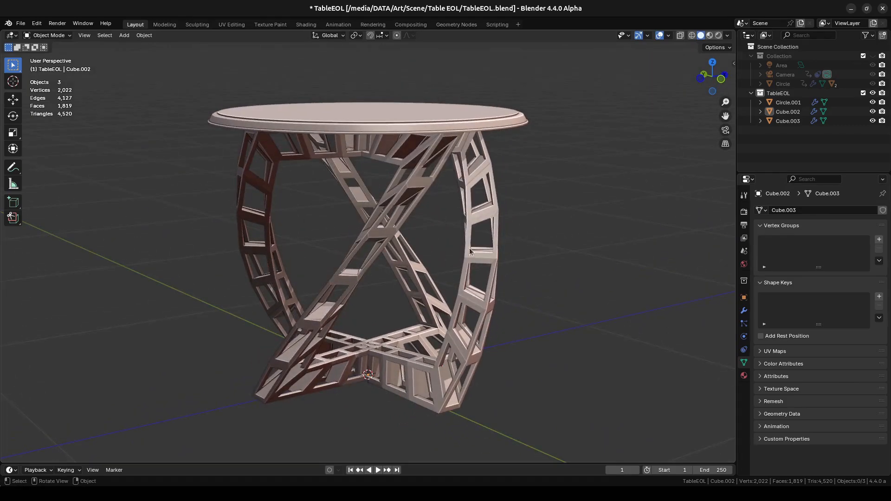